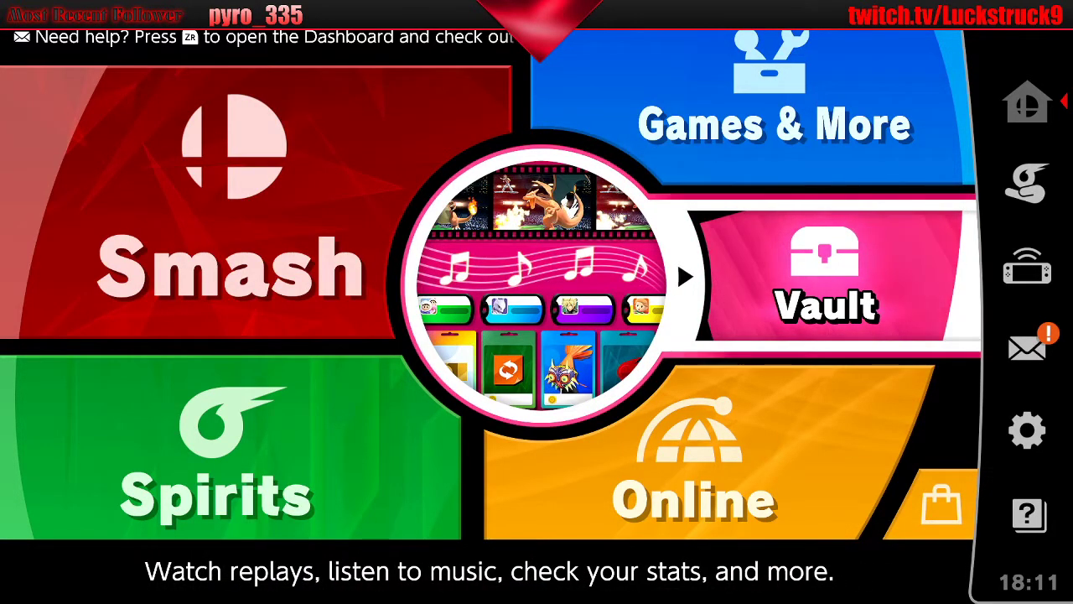
# From the main menu, go to Vault > Replays > Replay Data to list the saved replays
pyautogui.press('Return')
pyautogui.press('Right')
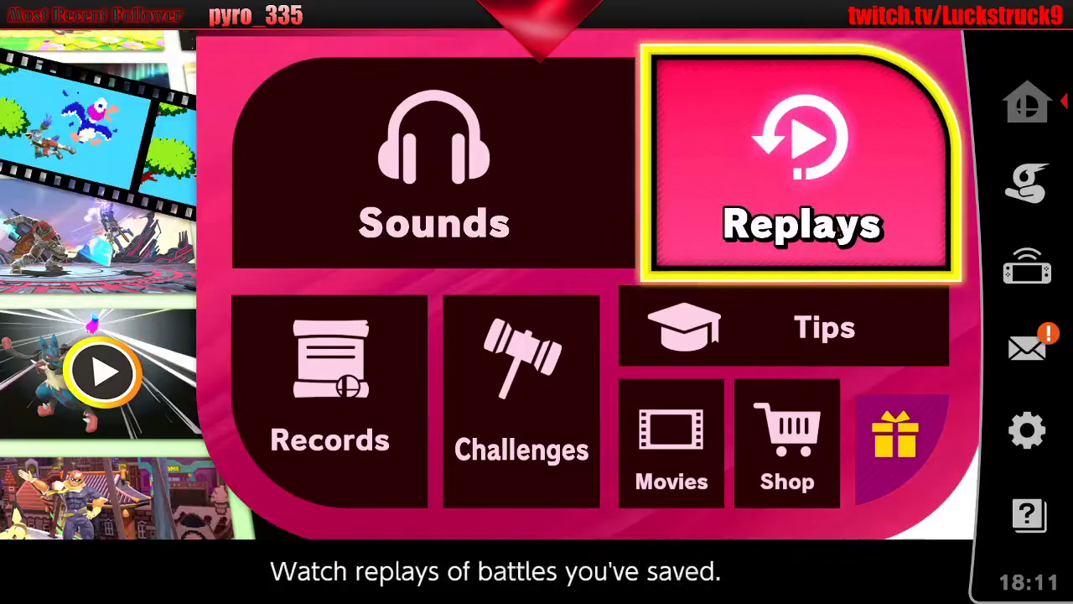
pyautogui.press('Return')
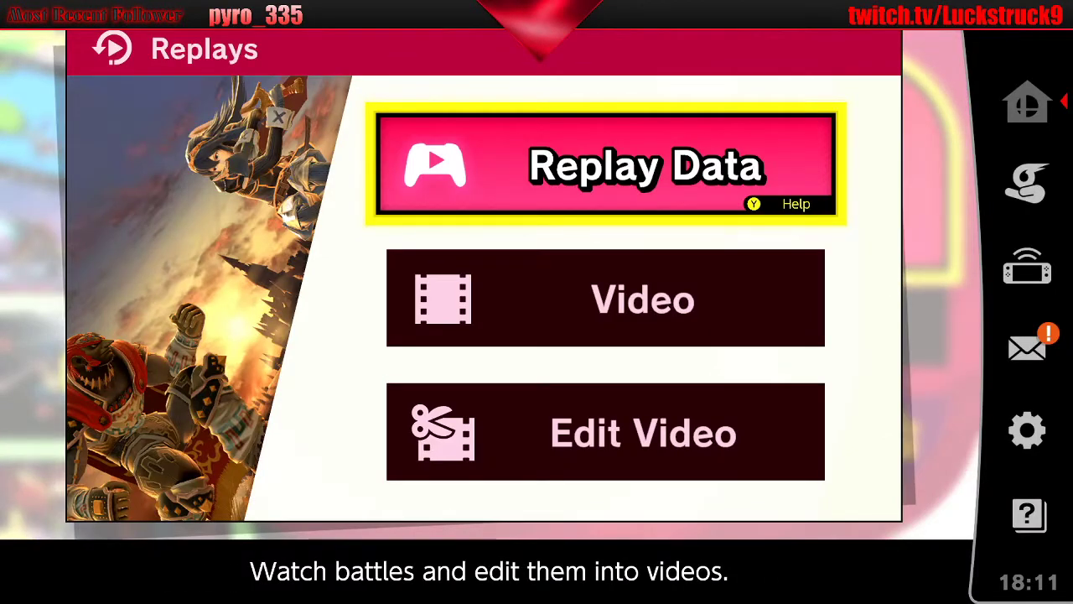
pyautogui.press('Return')
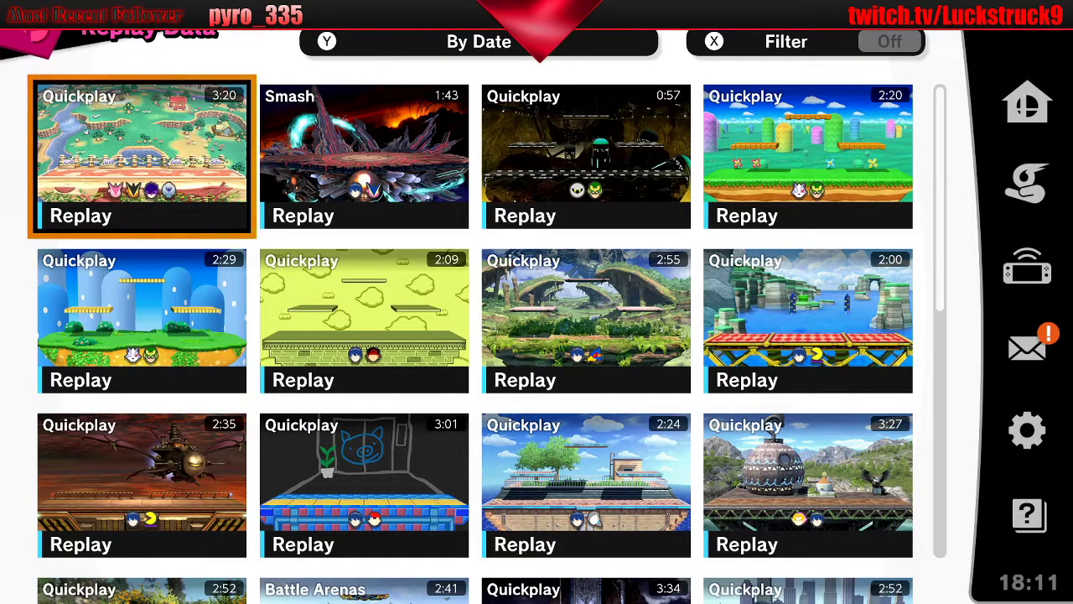
# Open the 1:43 Smash replay's details and start playing it
pyautogui.click(364, 155)
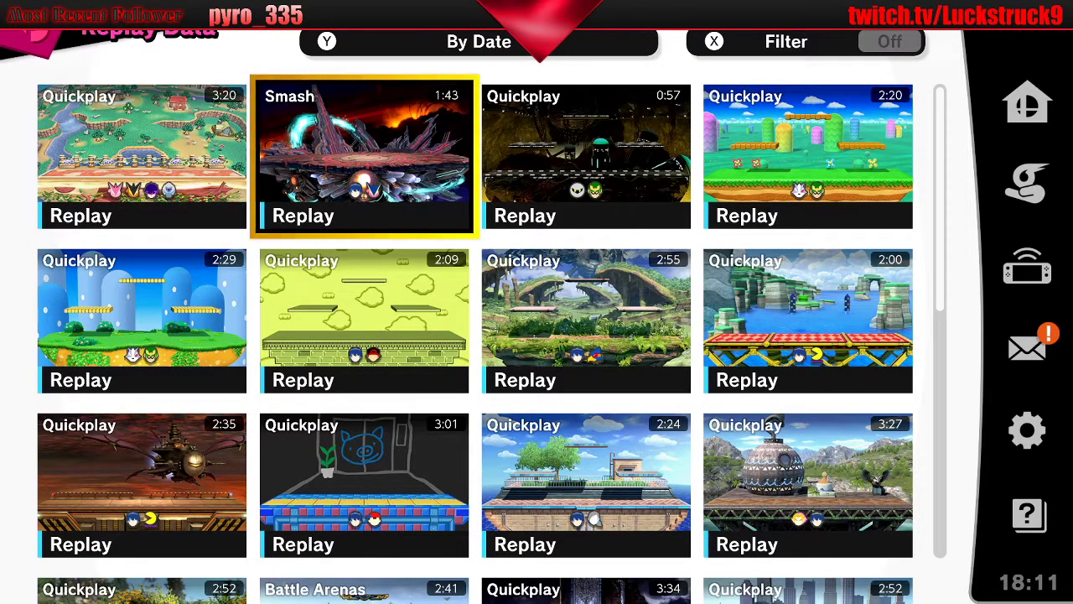
pyautogui.press('Return')
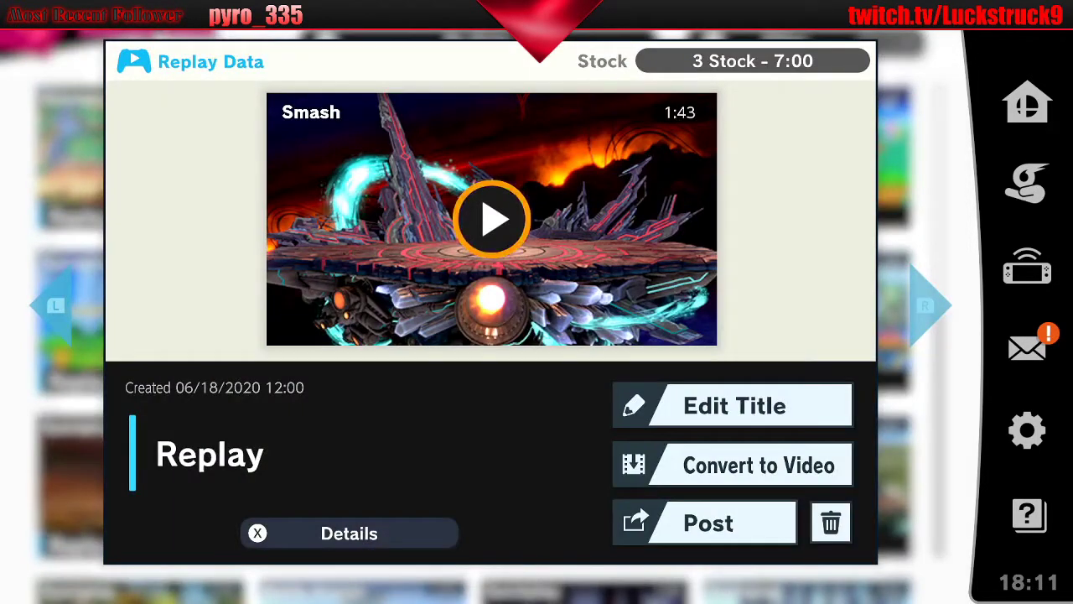
pyautogui.press('Return')
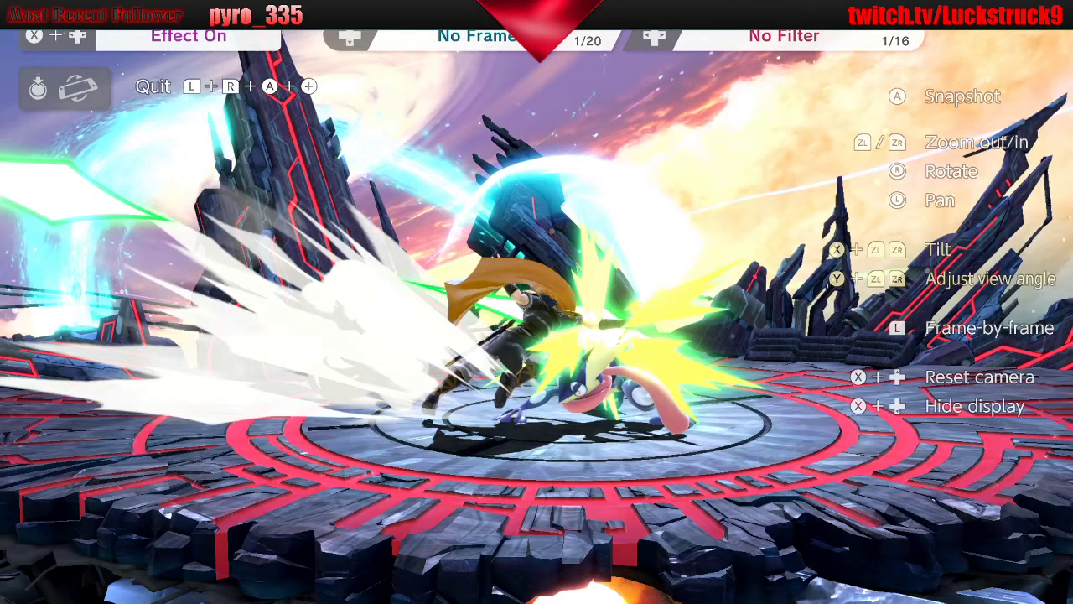
# End the playback with Yes, returning to the replay's 3 Stock - 7:00 details page
pyautogui.press('Escape')
pyautogui.press('Right')
pyautogui.press('Return')
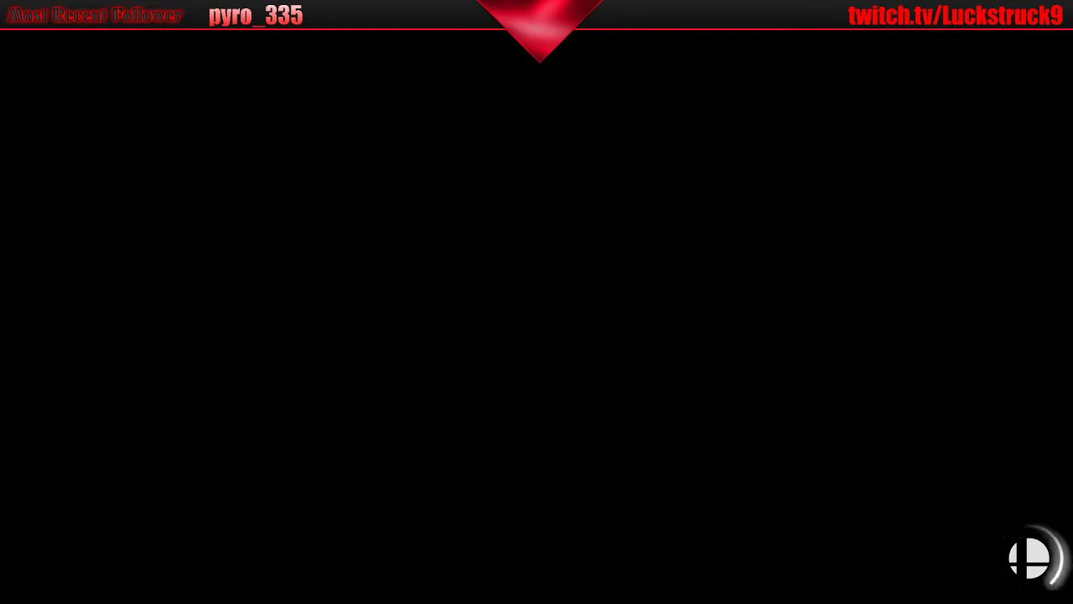
pyautogui.press('Down')
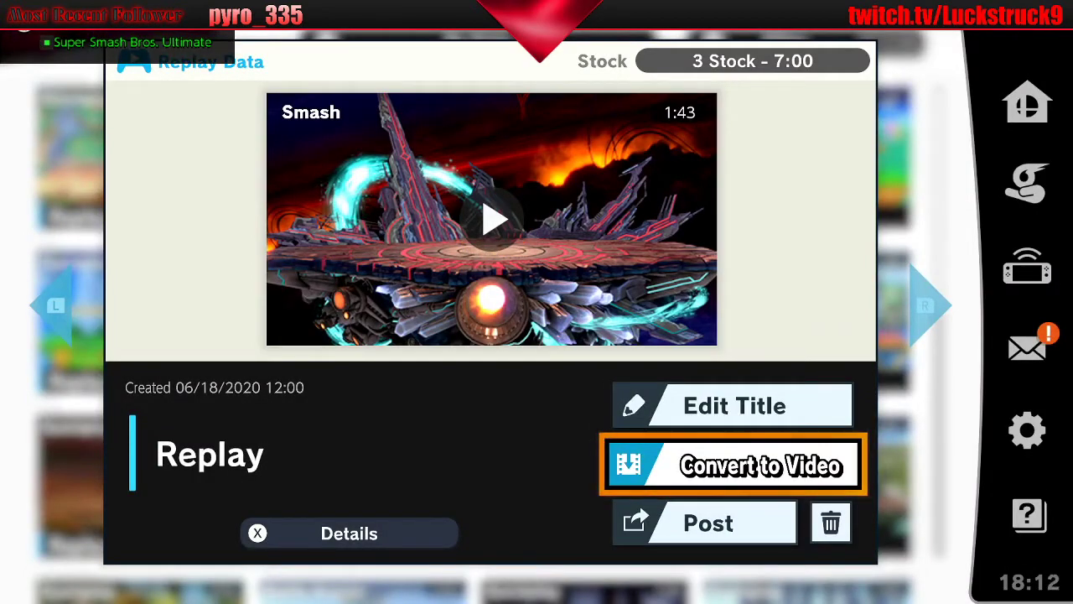
# Accept the default Video Conversion Settings and switch the title keyboard to capitals
pyautogui.press('Return')
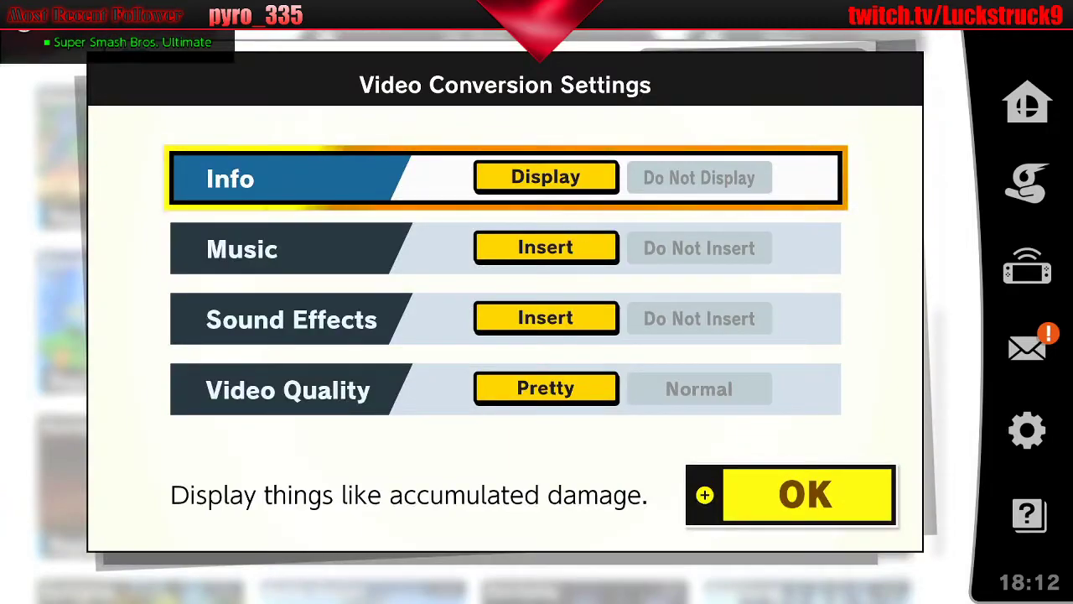
pyautogui.press('Return')
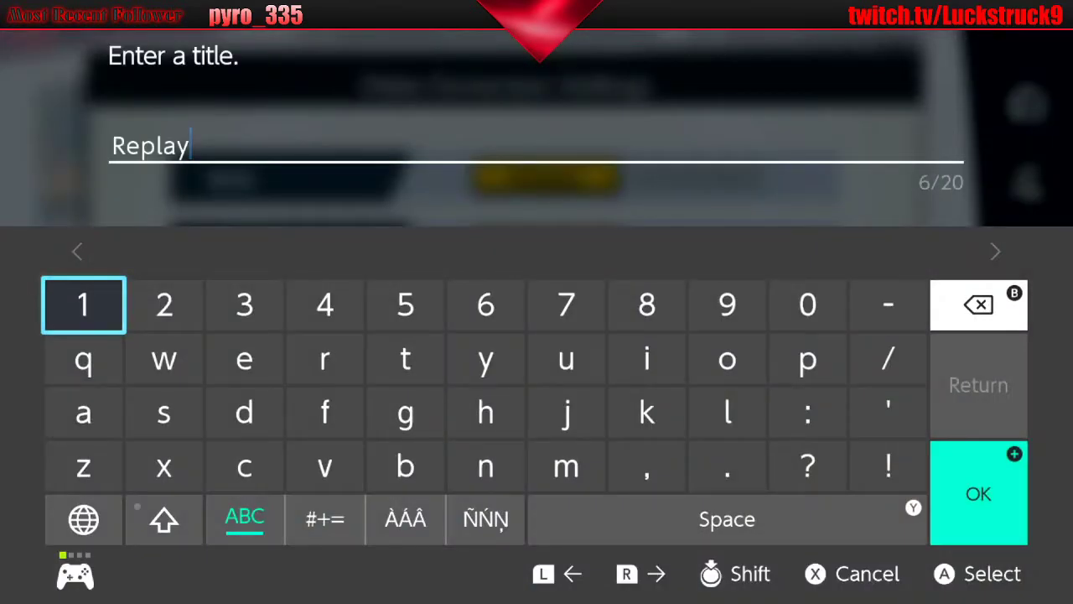
pyautogui.press('Right')
pyautogui.press('Right')
pyautogui.press('Right')
pyautogui.press('shift')
pyautogui.press('Down')
# Enter the video title ReplayTest and confirm it to start the conversion
pyautogui.press('Right')
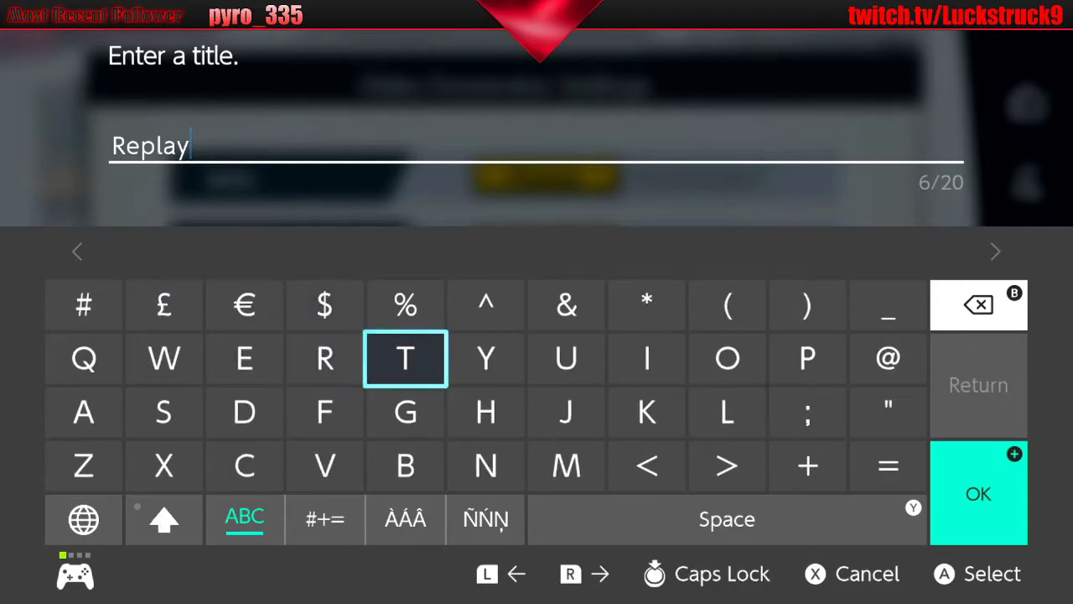
pyautogui.write('T')
pyautogui.press('Left')
pyautogui.press('Left')
pyautogui.press('Left')
pyautogui.write('w')
pyautogui.press('Right')
pyautogui.press('BackSpace')
pyautogui.press('Down')
pyautogui.press('Up')
pyautogui.write('e')
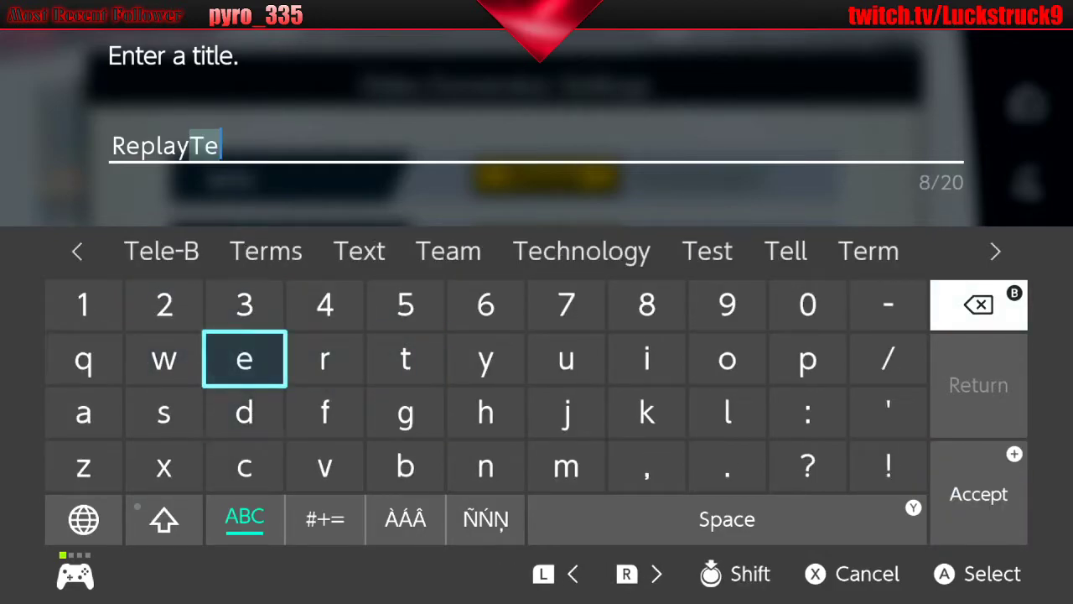
pyautogui.press('Down')
pyautogui.press('Left')
pyautogui.write('s')
pyautogui.press('Right')
pyautogui.press('Right')
pyautogui.press('Right')
pyautogui.press('Up')
pyautogui.write('t')
pyautogui.press('+')
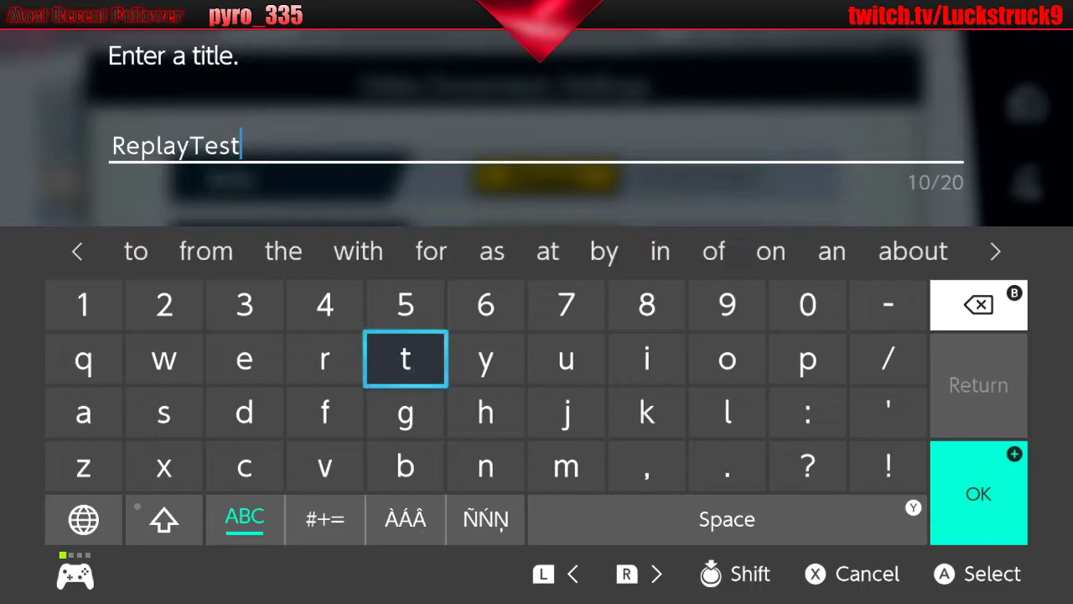
pyautogui.press('+')
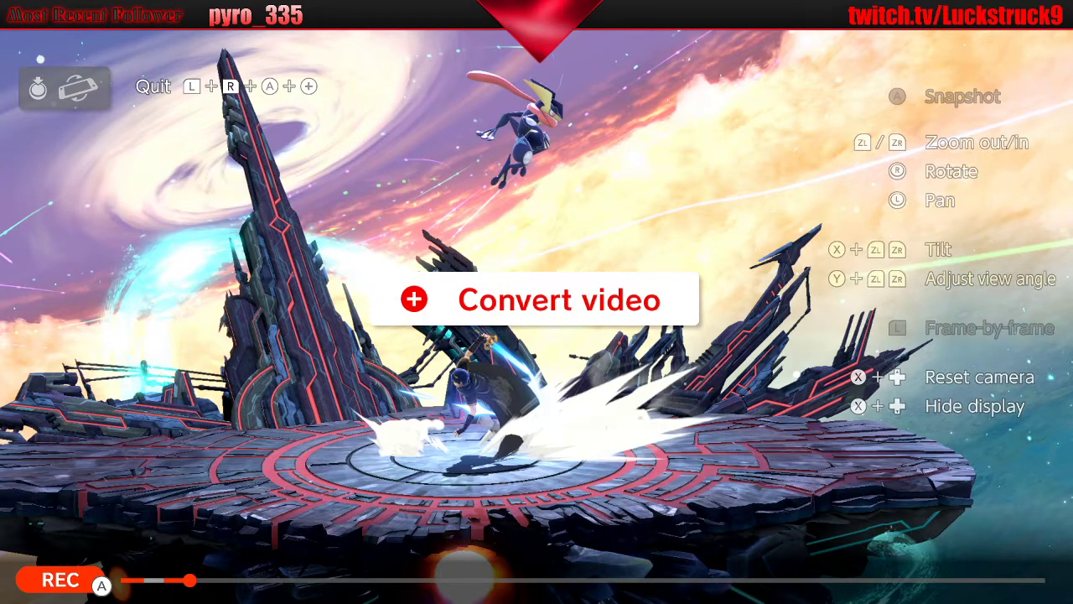
# End the video playback with Yes and back out of the replay details to Replays
pyautogui.press('Escape')
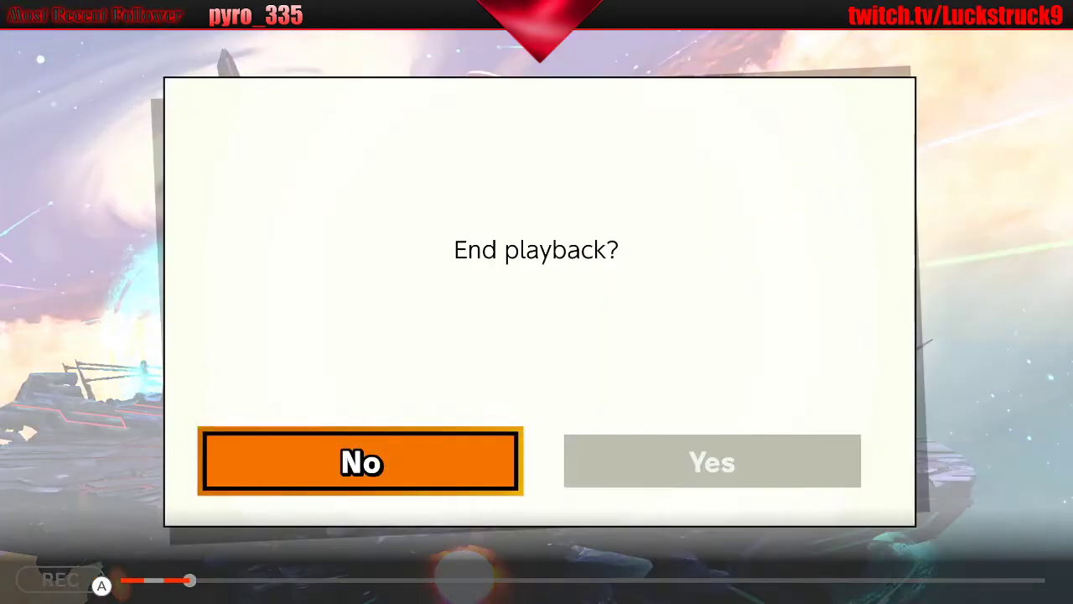
pyautogui.press('Right')
pyautogui.press('Return')
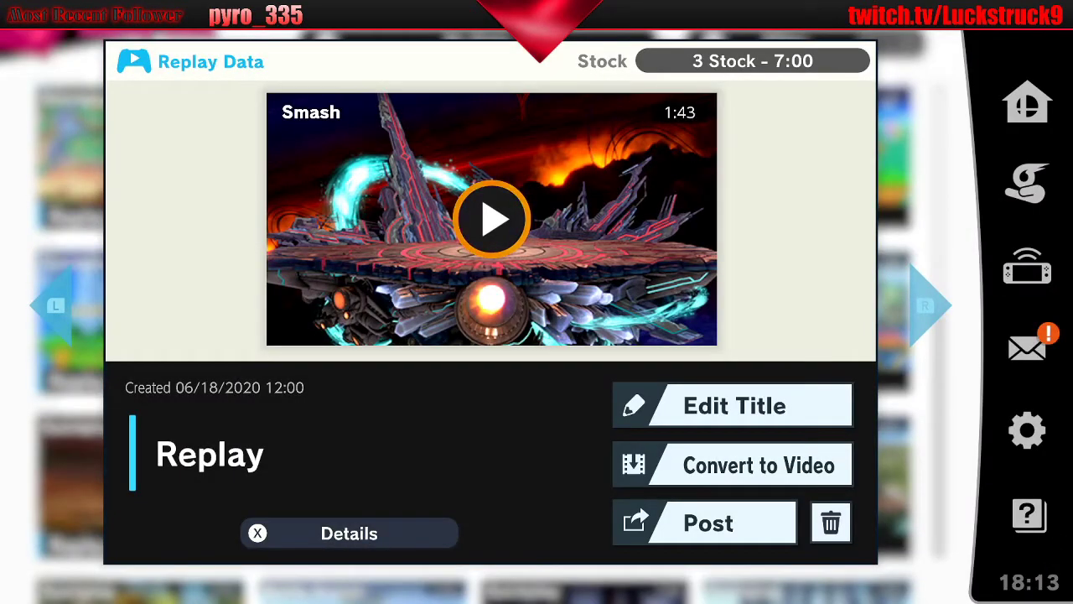
pyautogui.press('Return')
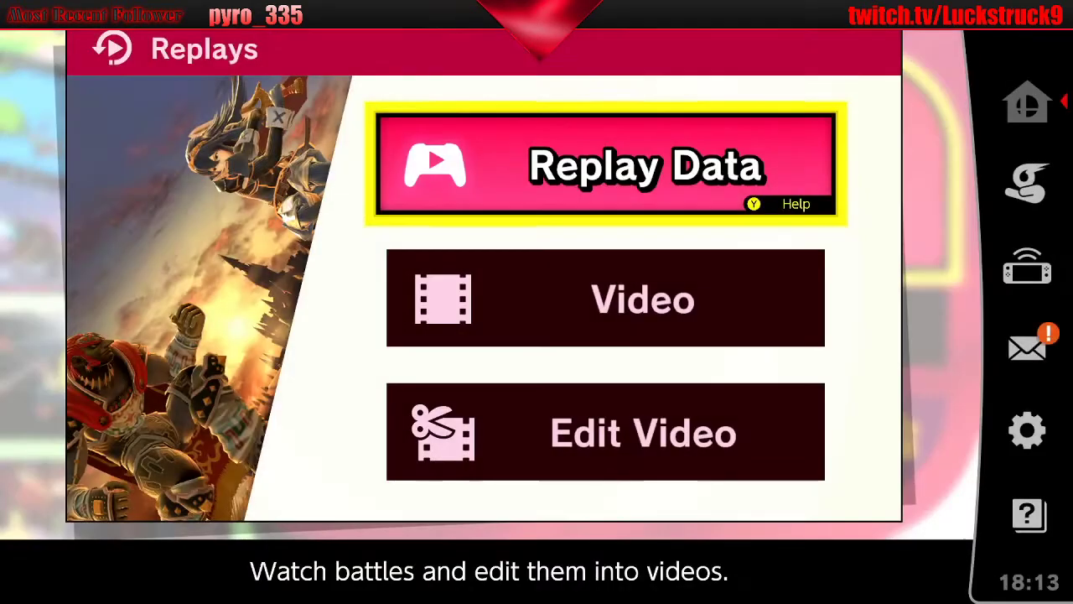
# Open the saved Video list and play the 0:05 ReplayTest video
pyautogui.press('Down')
pyautogui.press('Return')
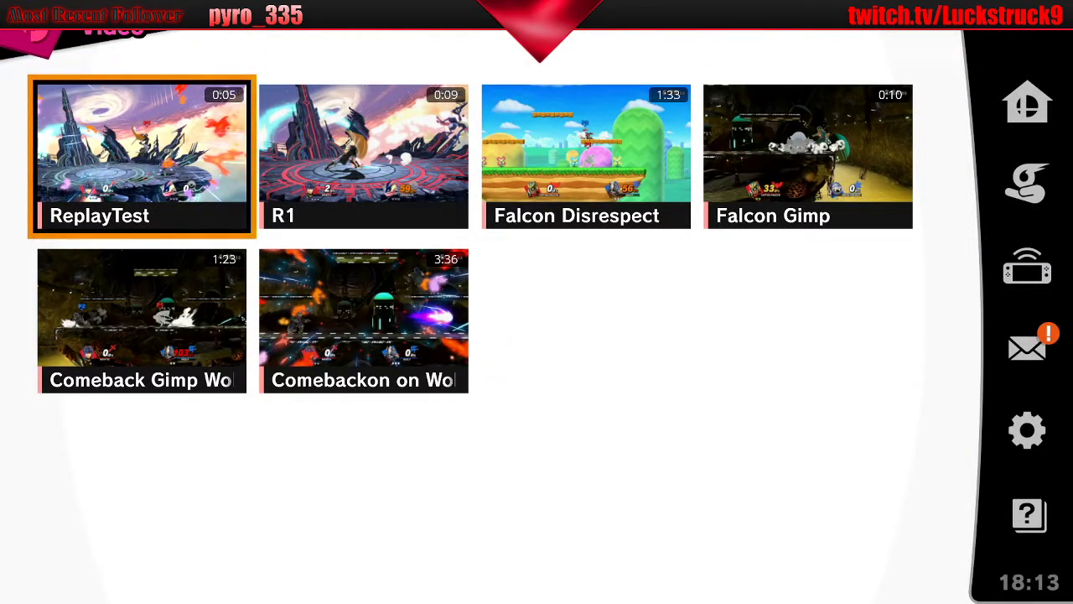
pyautogui.press('Return')
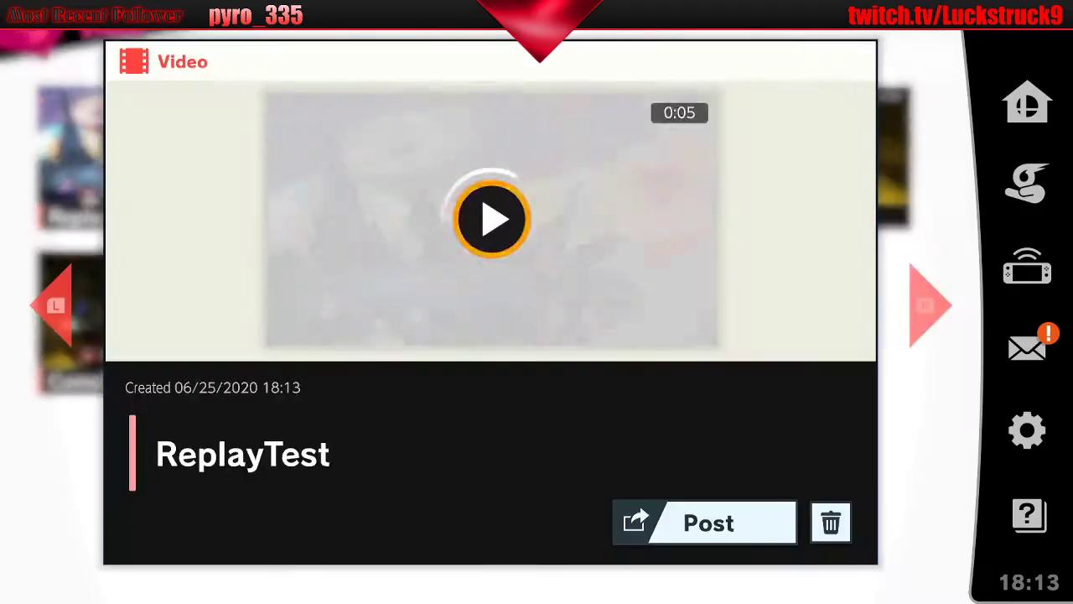
pyautogui.press('Return')
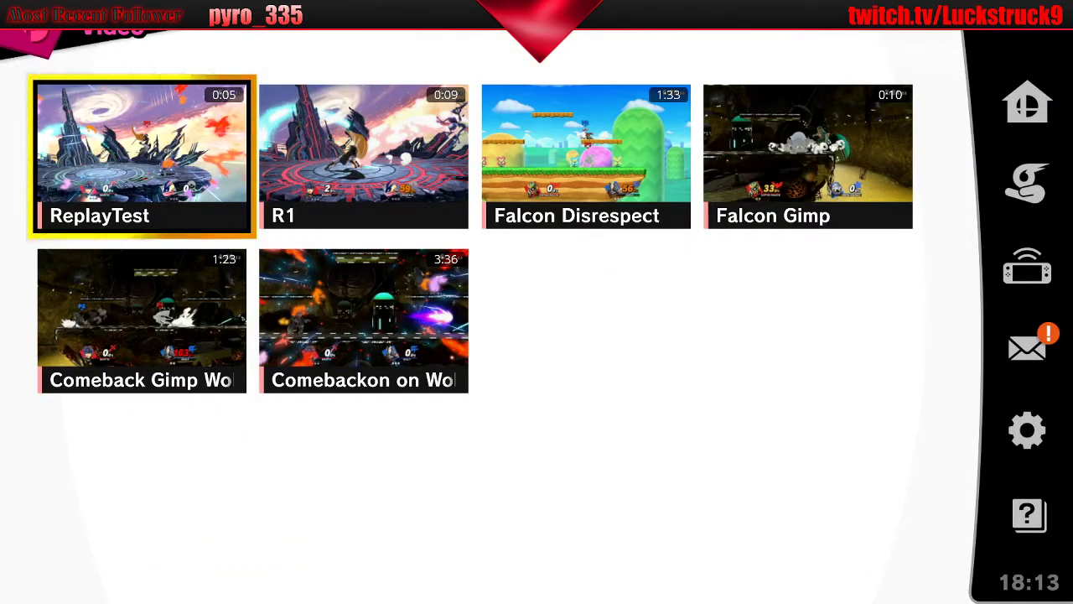
# Go to the Switch HOME Menu and move along its shortcut icons
pyautogui.press('Home')
pyautogui.press('Down')
pyautogui.press('Right')
pyautogui.press('Right')
# Open and close the quick settings panel, then cancel the Sleep Mode prompt
pyautogui.press('Left')
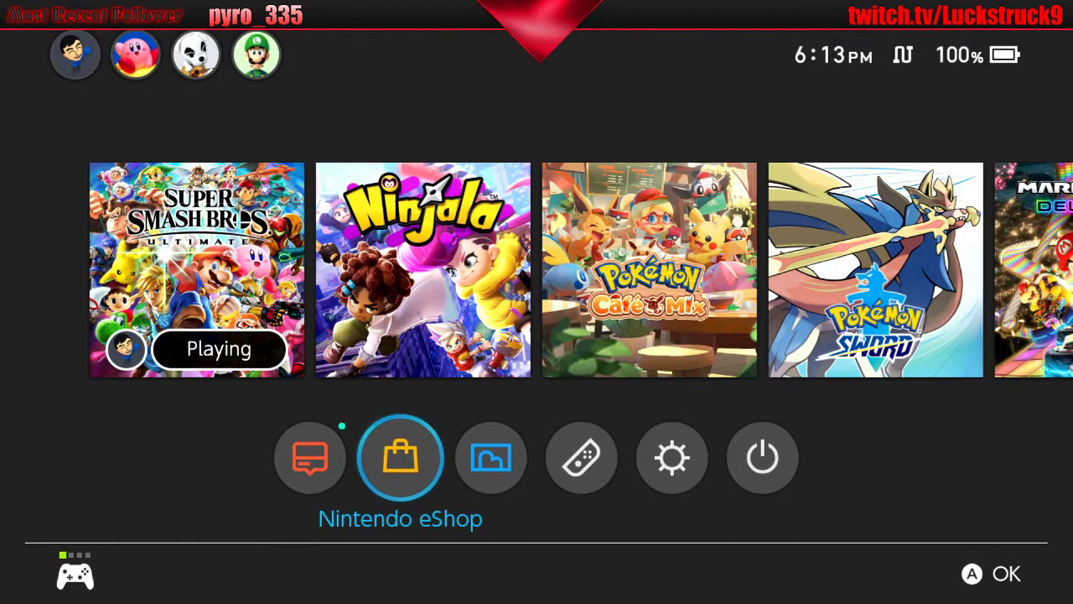
pyautogui.press('Home')
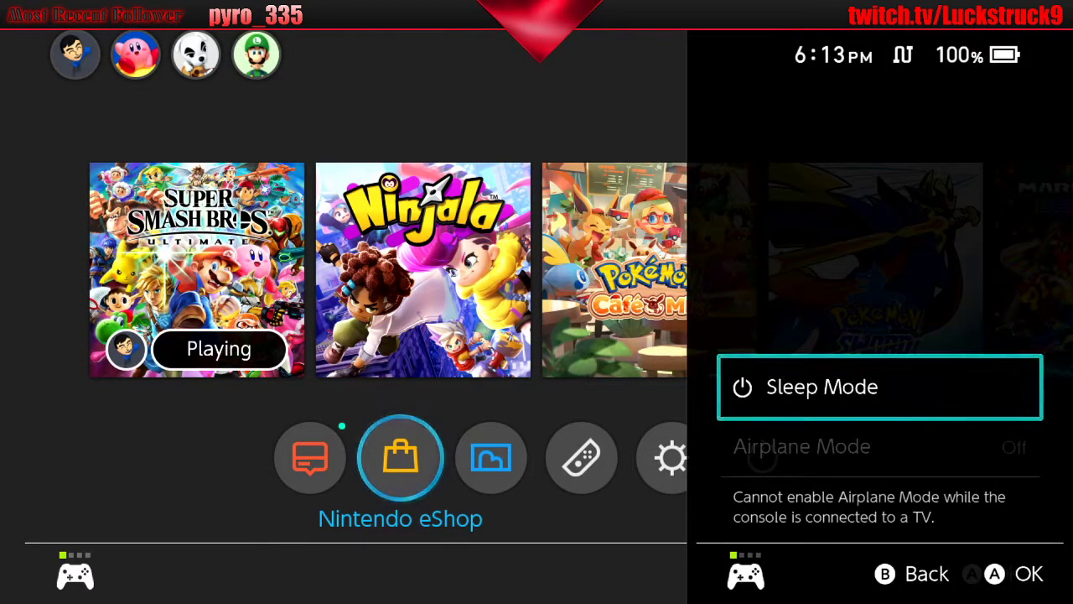
pyautogui.press('Escape')
pyautogui.press('Right')
pyautogui.press('Right')
pyautogui.press('Right')
pyautogui.press('Right')
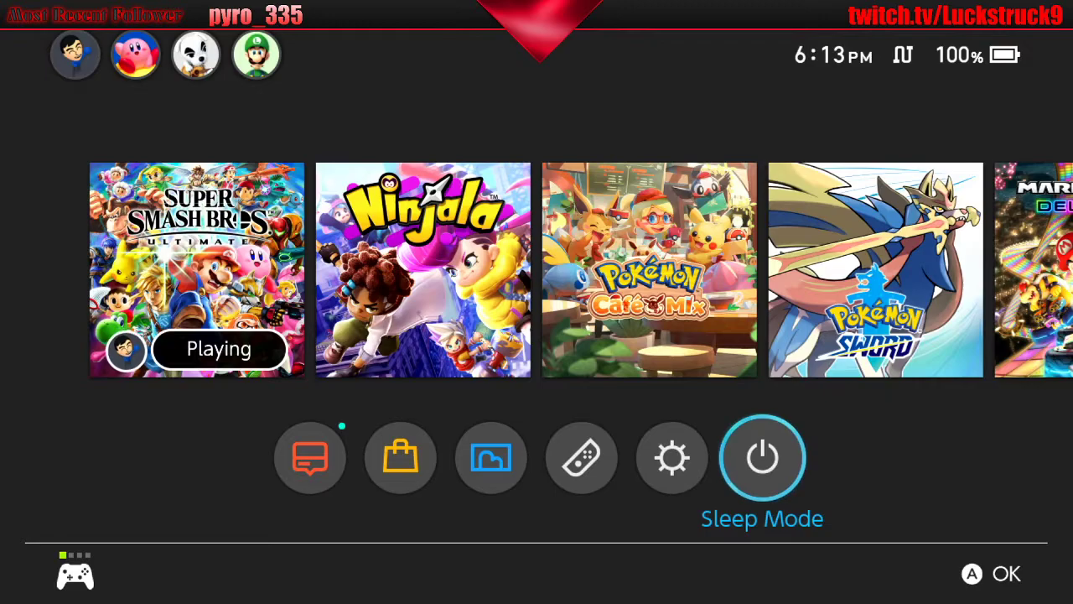
pyautogui.press('Return')
pyautogui.press('Left')
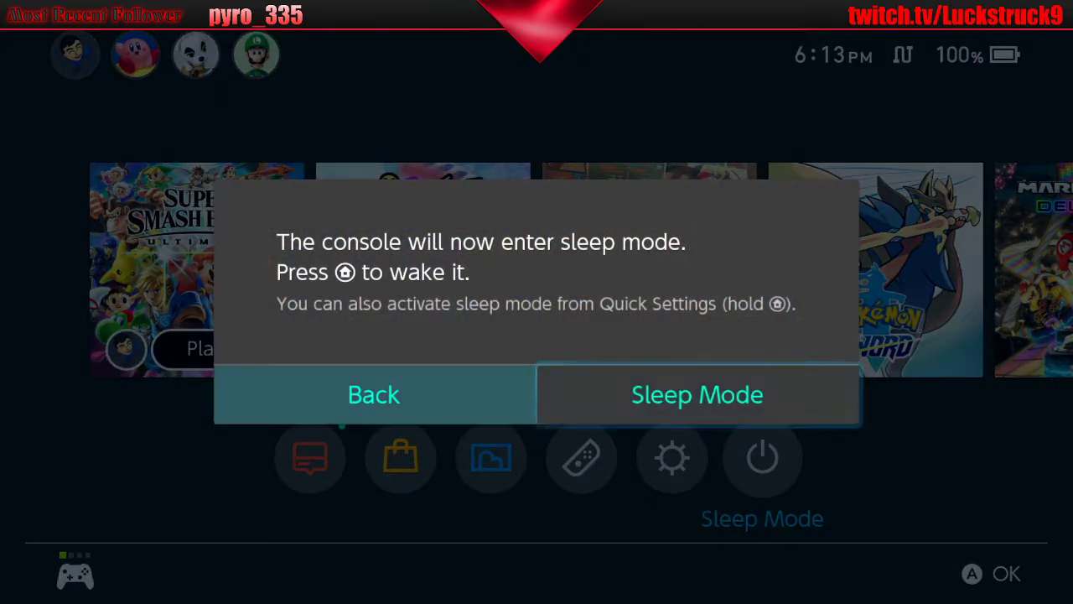
pyautogui.press('Return')
# Briefly return to the running Smash game, then go back to the HOME Menu
pyautogui.press('Left')
pyautogui.press('Left')
pyautogui.press('Right')
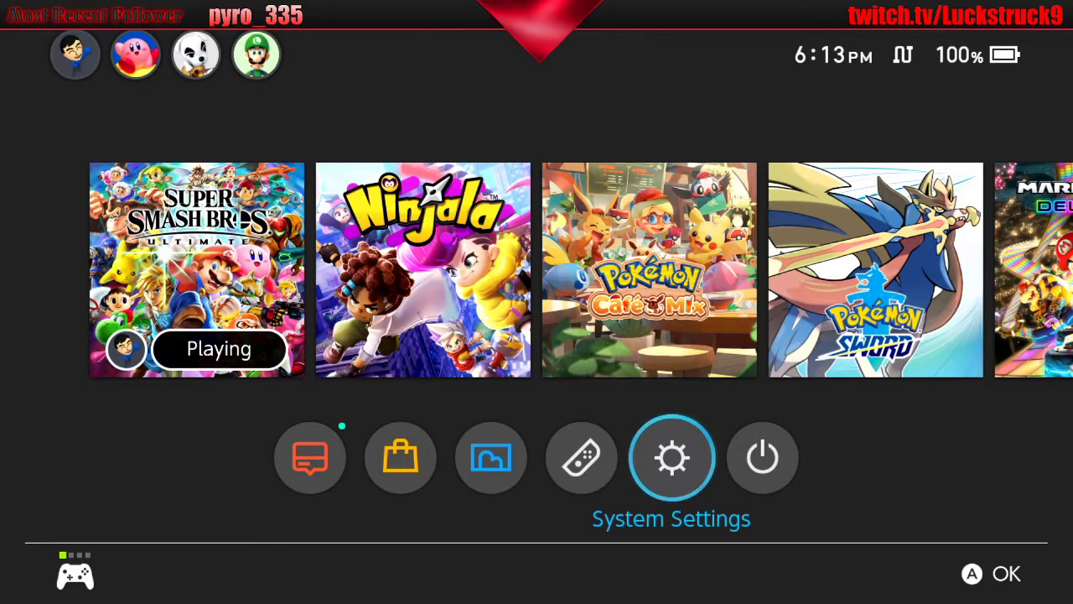
pyautogui.press('Home')
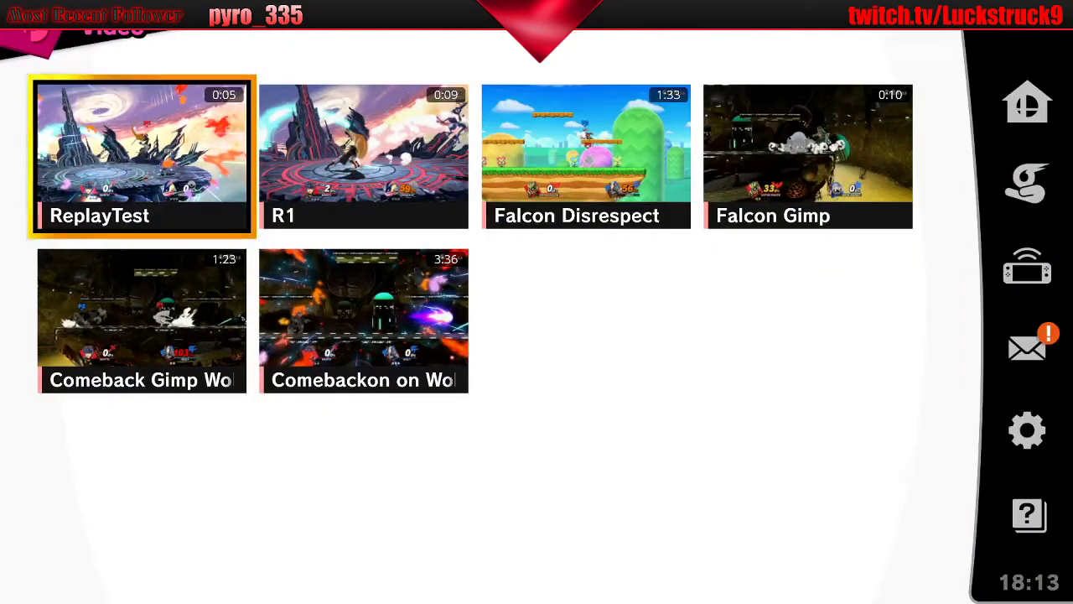
pyautogui.press('Home')
# Open System Settings, browse the System page showing version 10.0.4, then close it
pyautogui.press('Down')
pyautogui.press('Right')
pyautogui.press('Right')
pyautogui.press('Right')
pyautogui.press('Right')
pyautogui.press('Return')
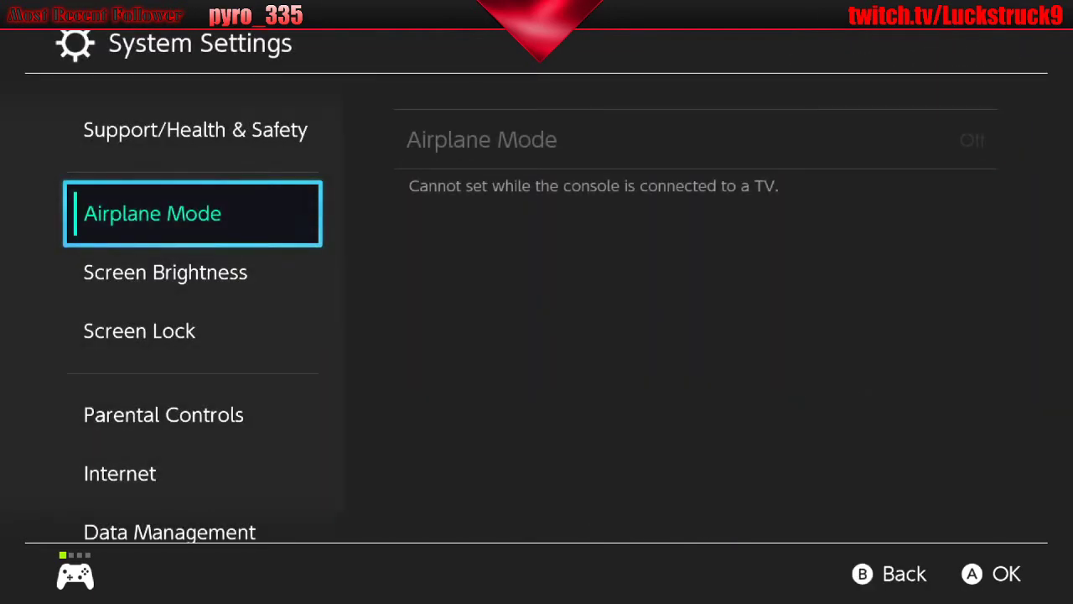
pyautogui.press('Down')
pyautogui.press('Down')
pyautogui.press('Down')
pyautogui.press('Down')
pyautogui.press('Down')
pyautogui.press('Down')
pyautogui.press('Down')
pyautogui.press('Down')
pyautogui.press('Down')
pyautogui.press('Down')
pyautogui.press('Down')
pyautogui.press('Down')
pyautogui.press('Down')
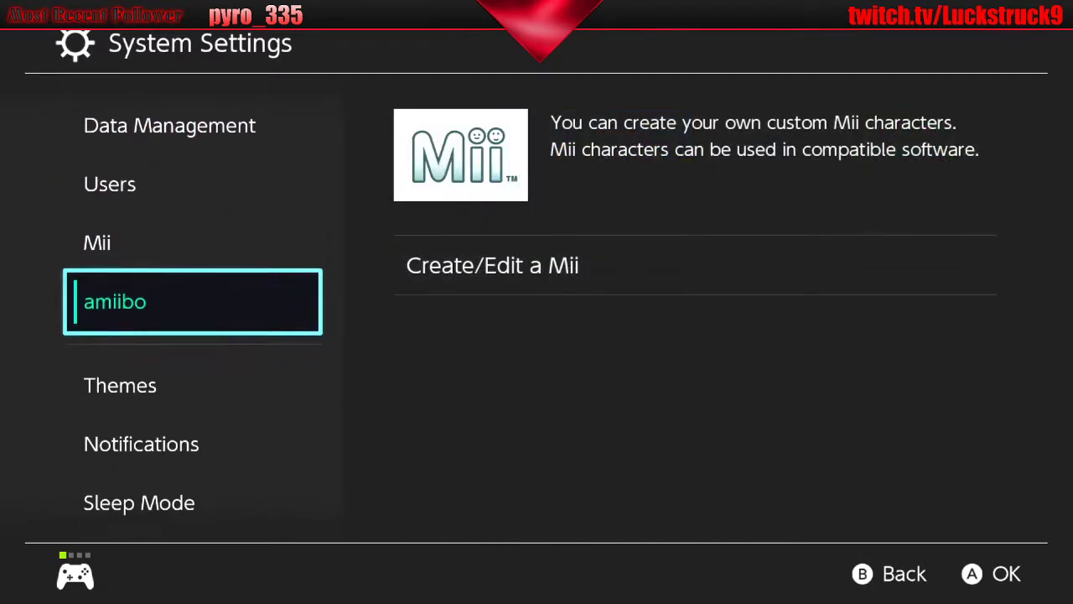
pyautogui.press('Down')
pyautogui.press('Right')
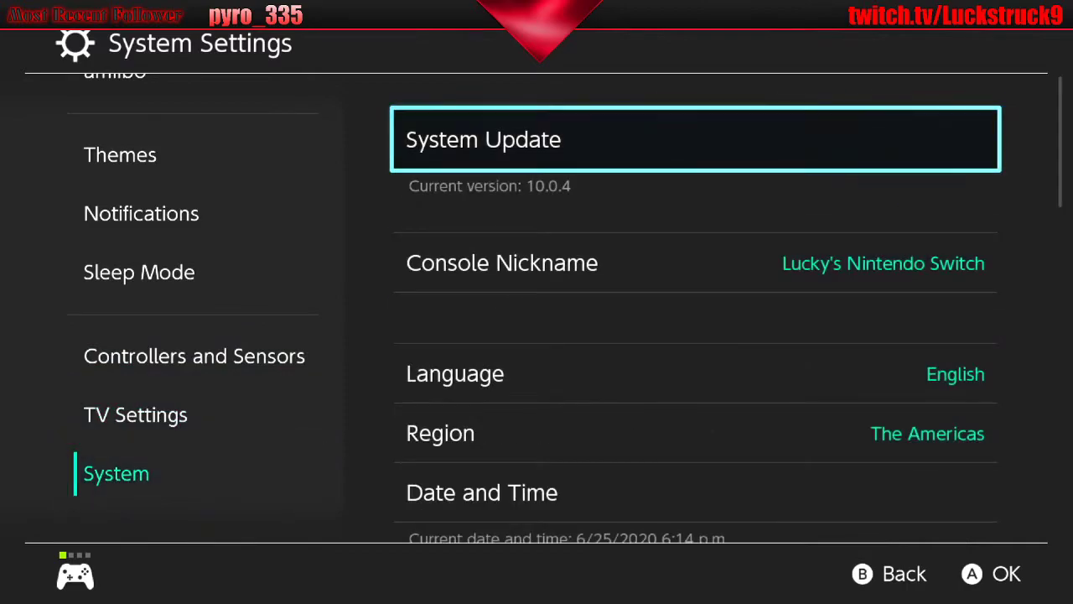
pyautogui.press('Down')
pyautogui.press('Down')
pyautogui.press('Down')
pyautogui.press('Down')
pyautogui.press('Down')
pyautogui.press('Down')
pyautogui.press('Down')
pyautogui.press('Down')
pyautogui.press('Down')
pyautogui.press('Down')
pyautogui.press('Down')
pyautogui.press('Down')
pyautogui.press('Down')
pyautogui.press('Down')
pyautogui.press('Down')
pyautogui.press('Down')
pyautogui.press('Down')
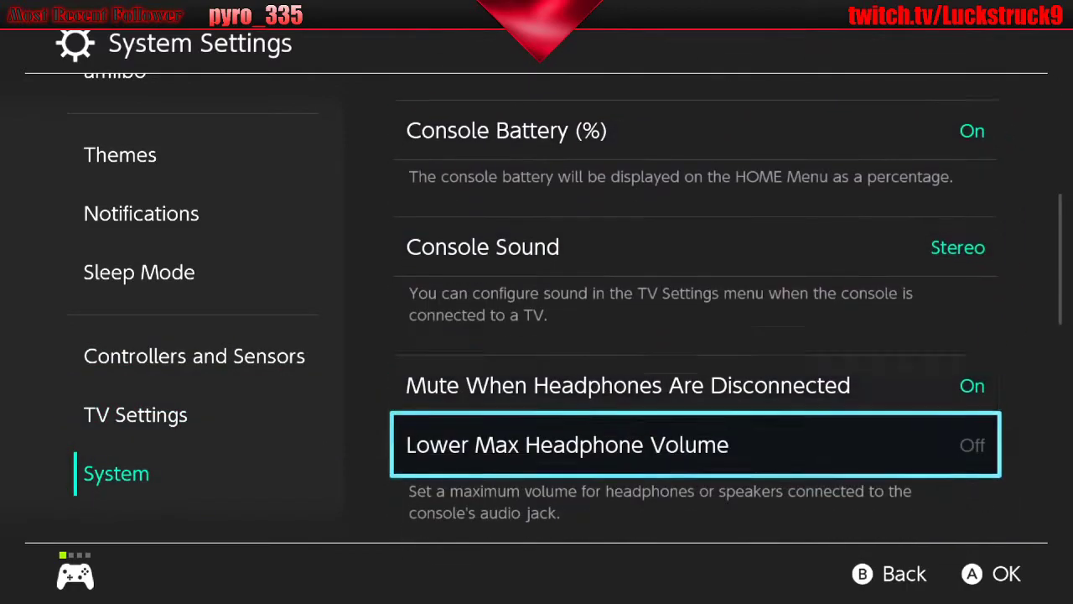
pyautogui.press('Down')
pyautogui.press('Down')
pyautogui.press('Up')
pyautogui.press('Up')
pyautogui.press('Up')
pyautogui.press('Up')
pyautogui.press('Up')
pyautogui.press('Up')
pyautogui.press('Up')
pyautogui.press('Up')
pyautogui.press('Up')
pyautogui.press('Up')
pyautogui.press('Up')
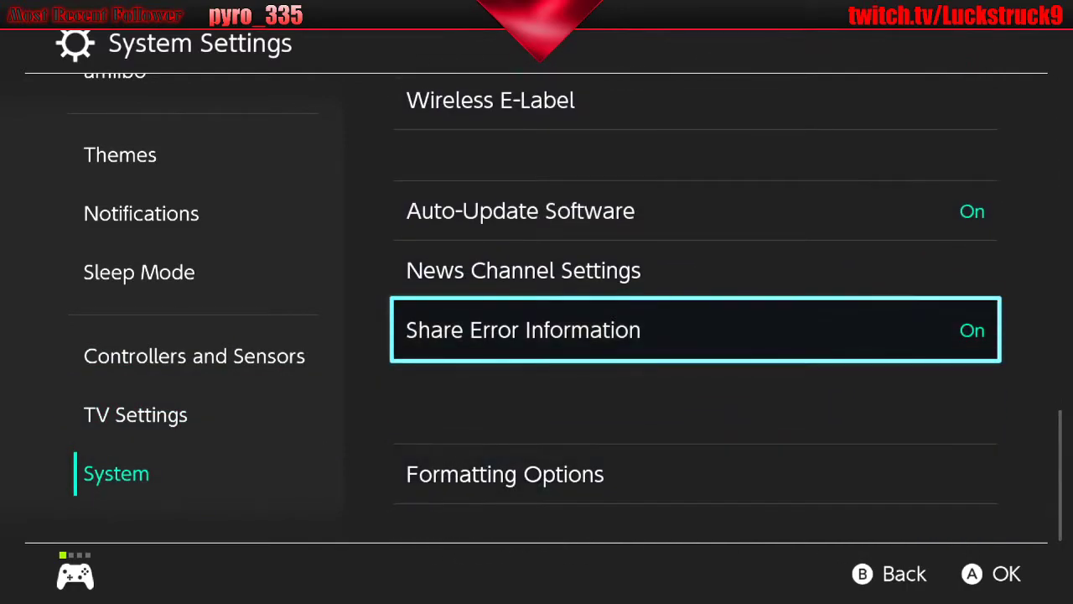
pyautogui.press('Up')
pyautogui.press('Up')
pyautogui.press('Up')
pyautogui.press('Up')
pyautogui.press('Up')
pyautogui.press('Up')
pyautogui.press('Up')
pyautogui.press('Up')
pyautogui.press('Up')
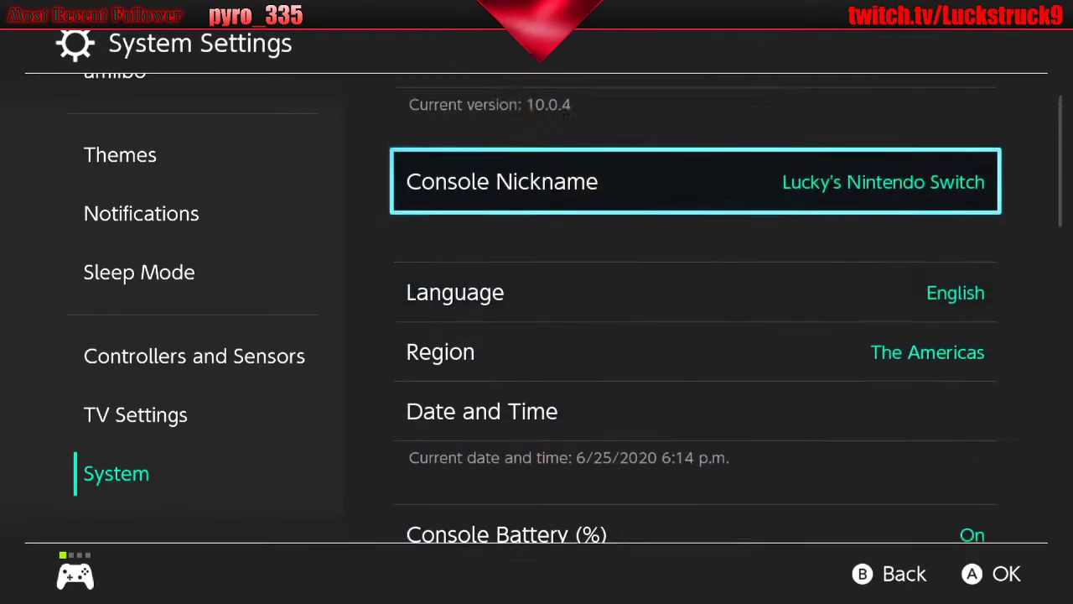
pyautogui.press('Left')
pyautogui.press('Escape')
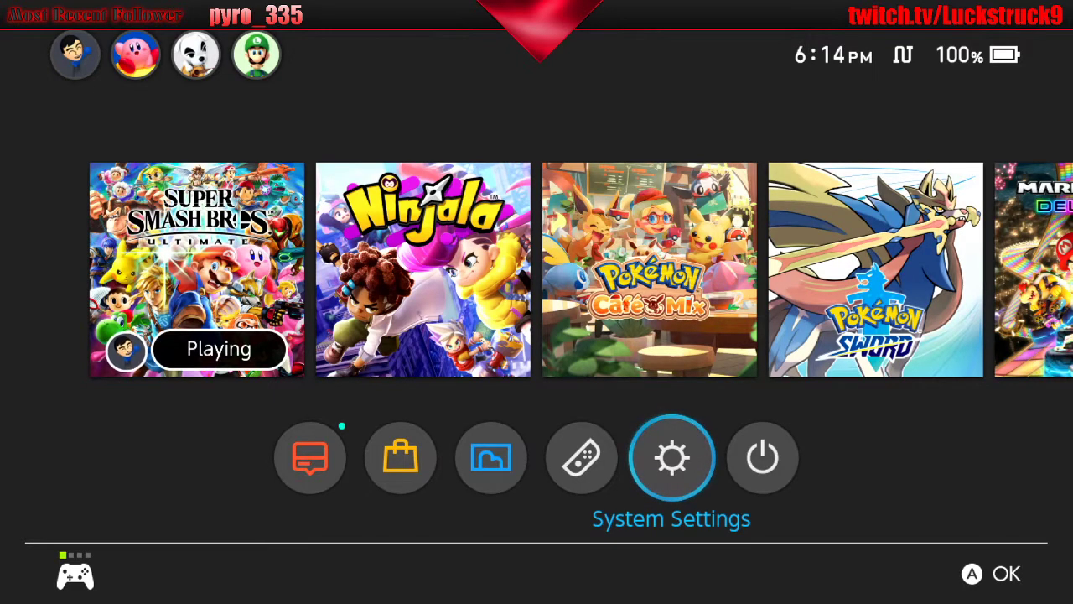
# Open the power menu, go to Power Options and choose Turn Off
pyautogui.press('Right')
pyautogui.press('Return')
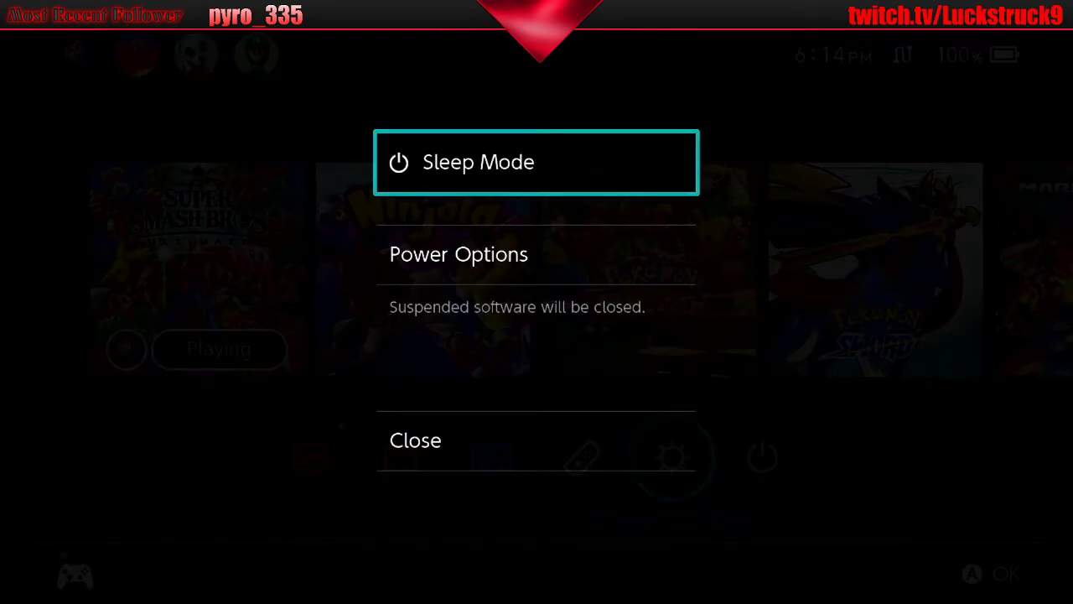
pyautogui.press('Down')
pyautogui.press('Down')
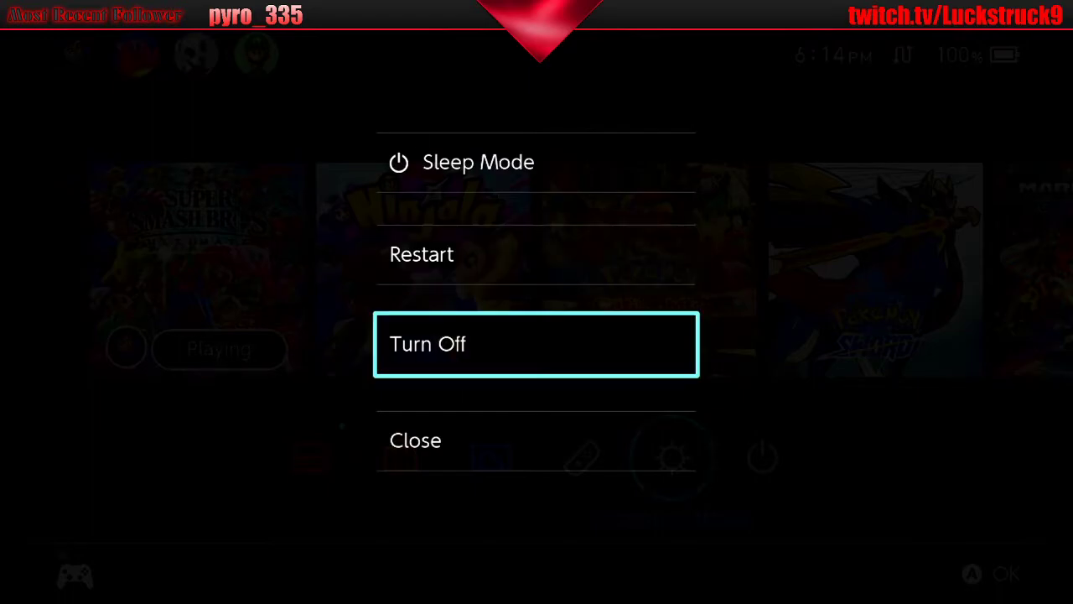
pyautogui.press('Return')
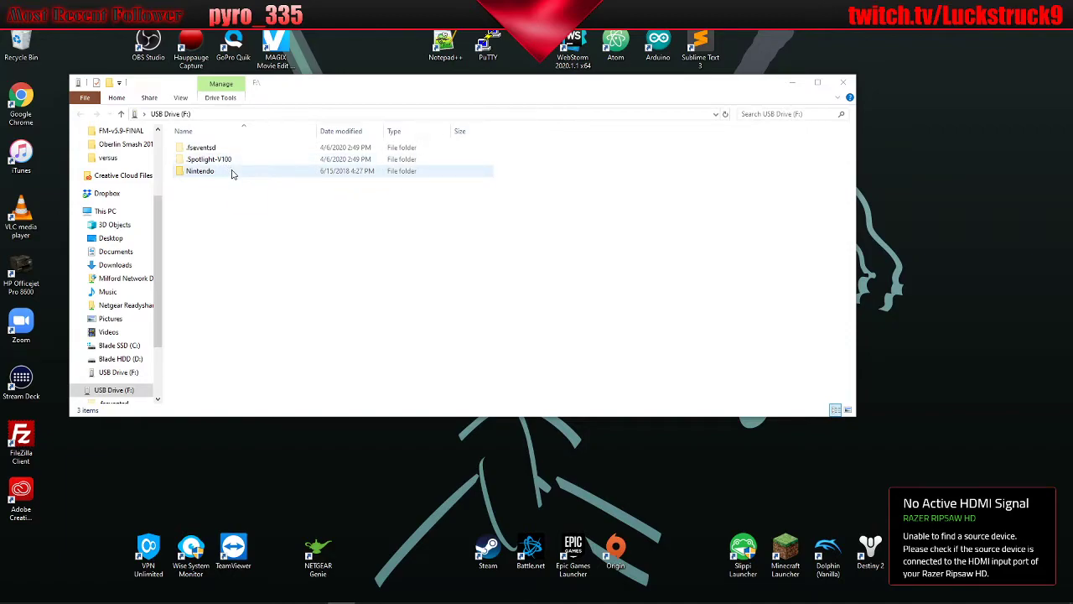
# Open Nintendo > Album, check the 2020\06\19 and 2020\01\22 folders, then return to Album
pyautogui.doubleClick(233, 172)
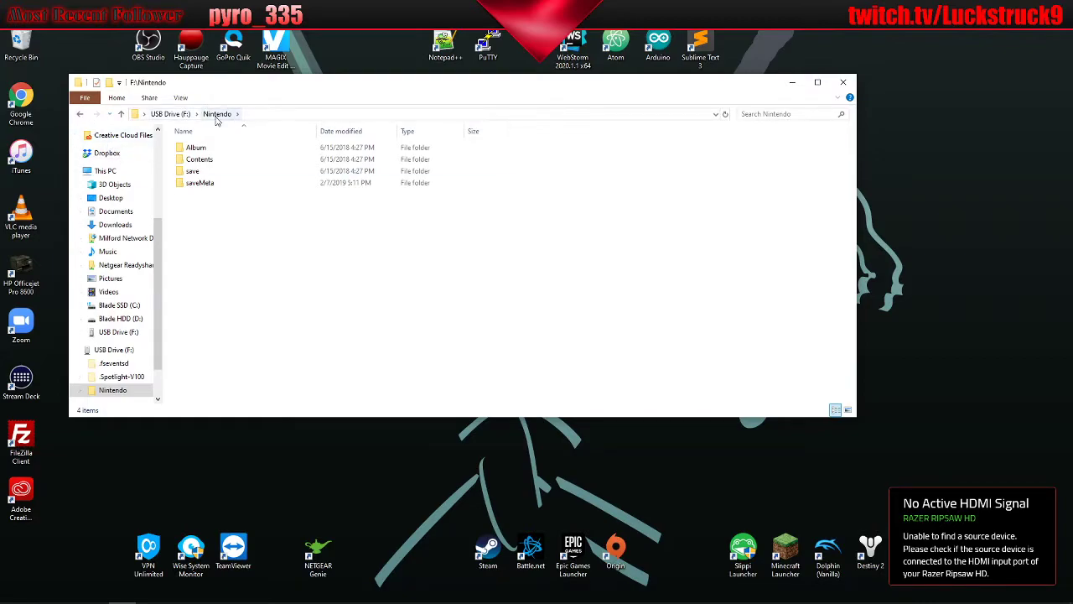
pyautogui.click(214, 149)
pyautogui.doubleClick(214, 149)
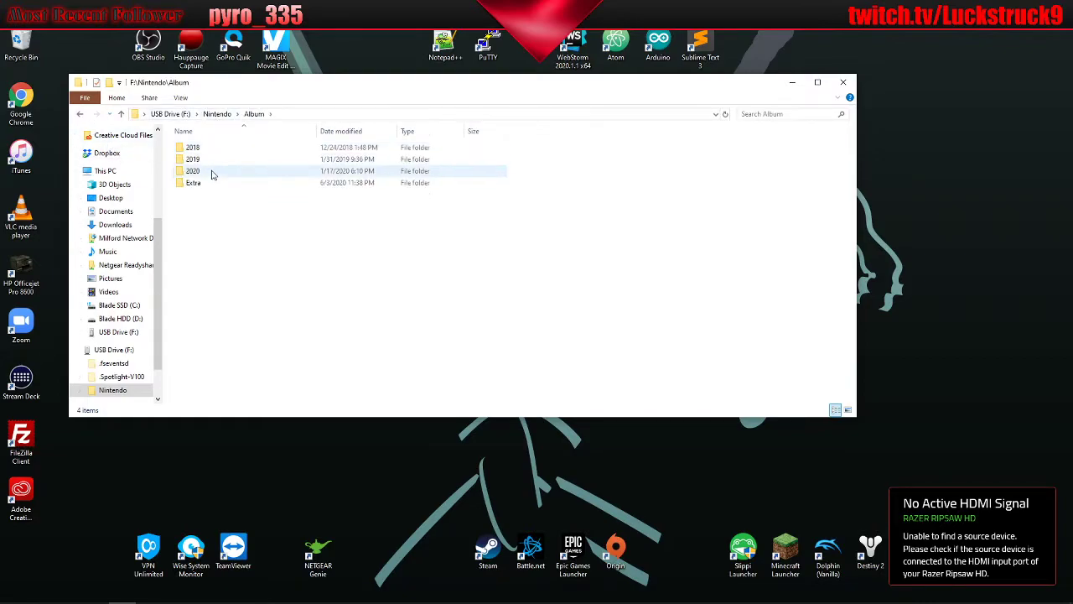
pyautogui.doubleClick(212, 173)
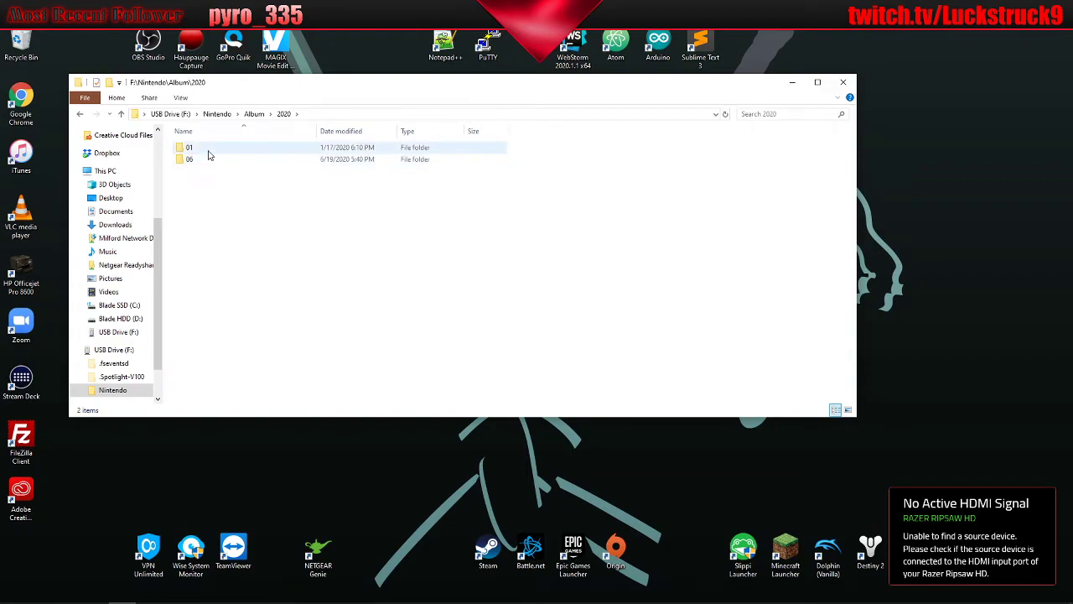
pyautogui.doubleClick(213, 160)
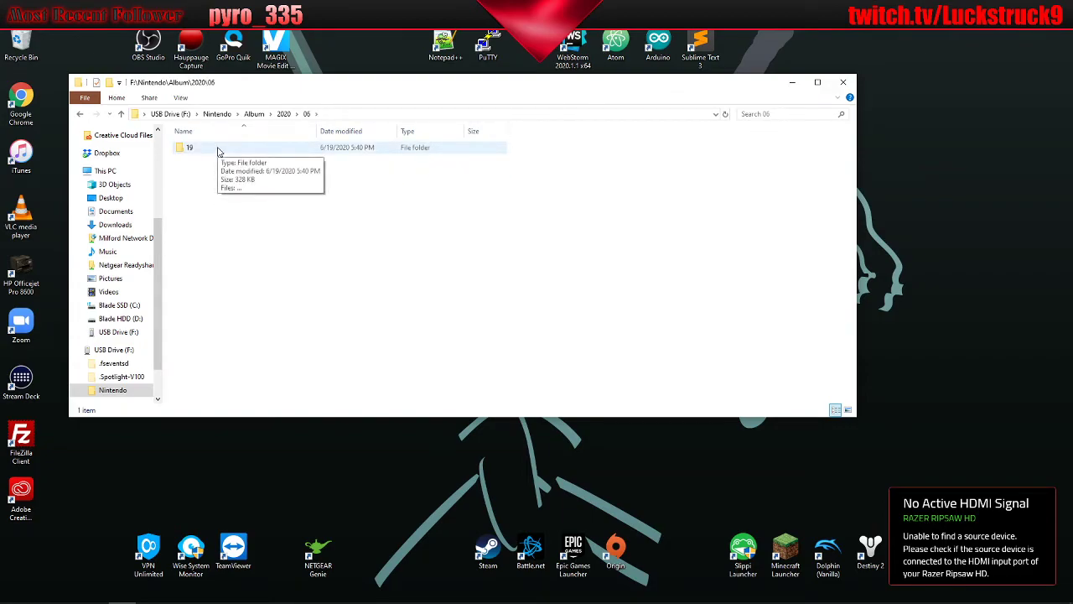
pyautogui.doubleClick(218, 151)
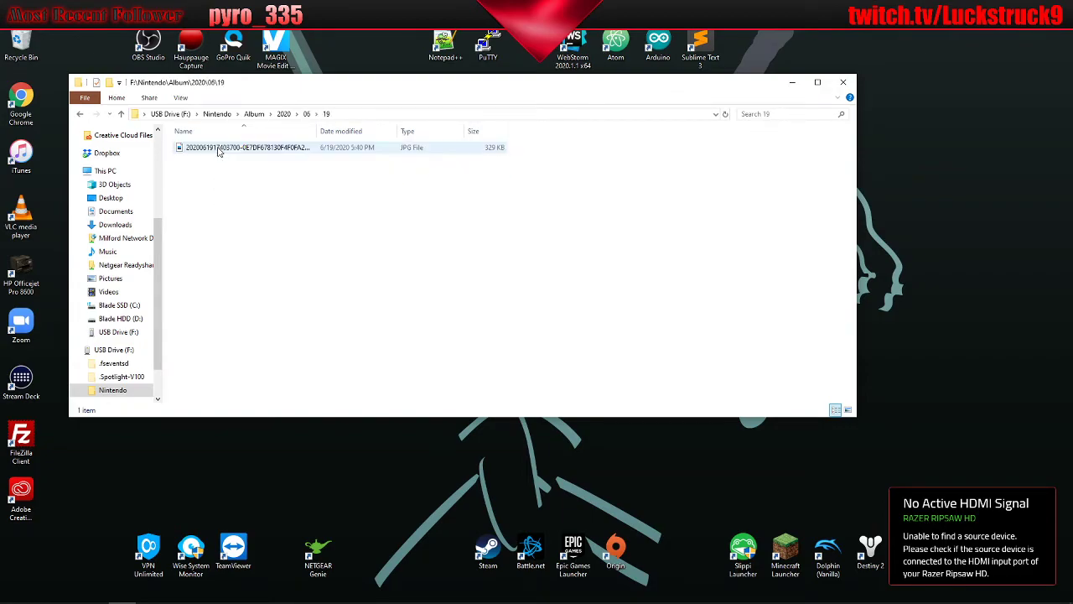
pyautogui.click(80, 114)
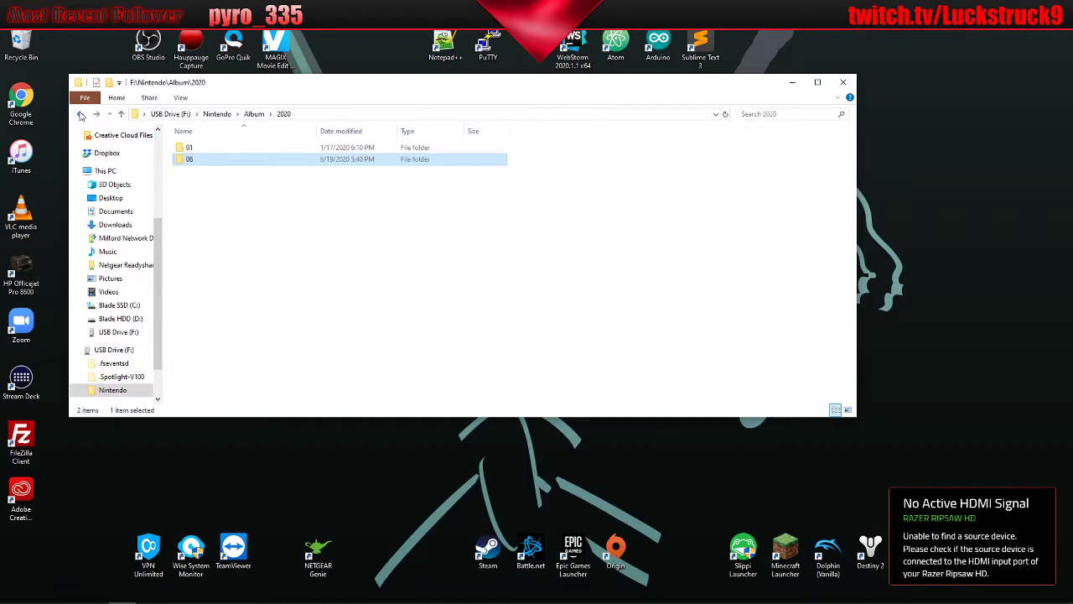
pyautogui.doubleClick(207, 155)
pyautogui.click(80, 114)
pyautogui.click(80, 114)
pyautogui.doubleClick(191, 147)
pyautogui.doubleClick(193, 148)
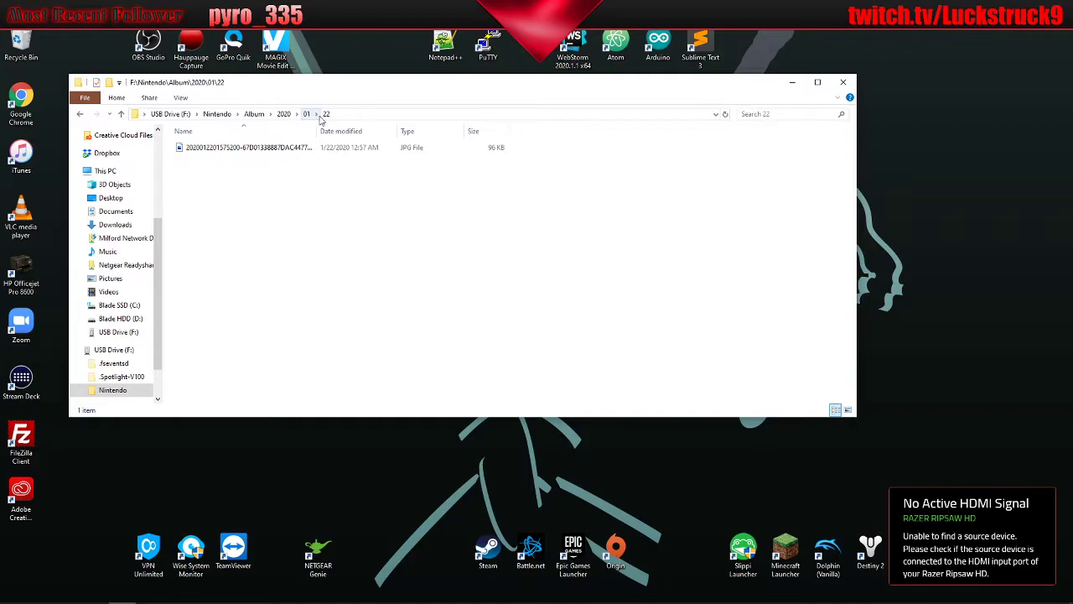
pyautogui.click(80, 115)
pyautogui.click(80, 115)
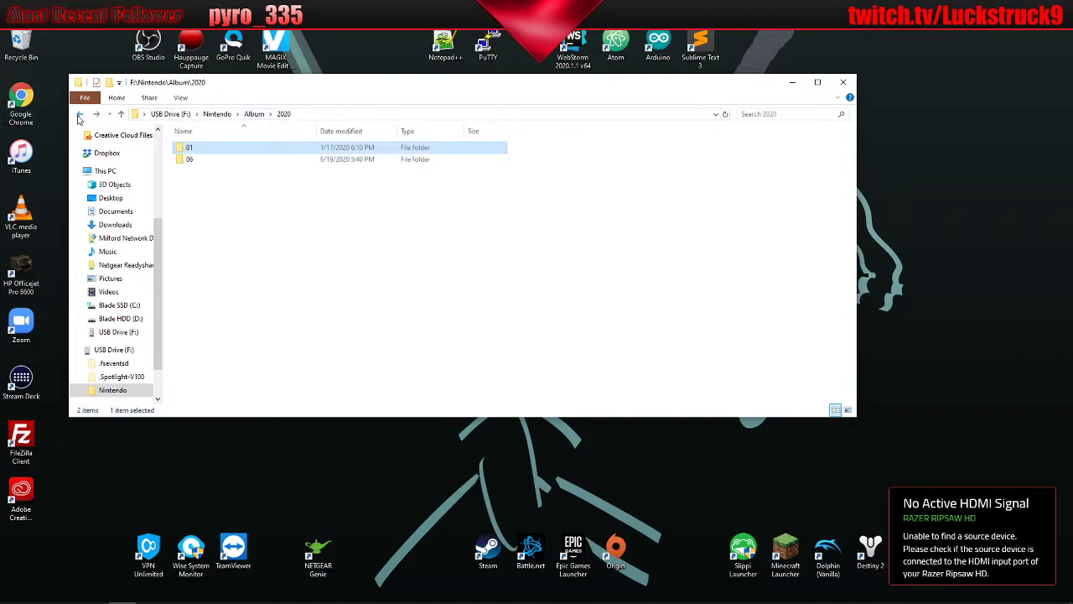
pyautogui.click(79, 115)
# Open Extra > long-ID folder > 2020, then back out to Album
pyautogui.click(205, 188)
pyautogui.doubleClick(205, 188)
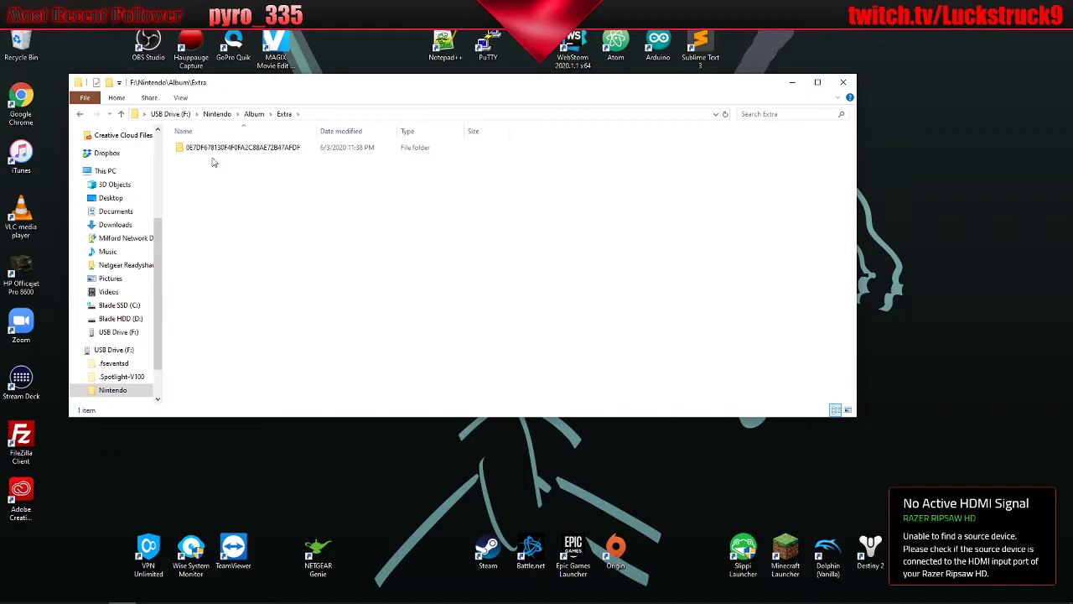
pyautogui.doubleClick(215, 149)
pyautogui.doubleClick(215, 148)
pyautogui.click(79, 115)
pyautogui.click(79, 114)
pyautogui.click(79, 115)
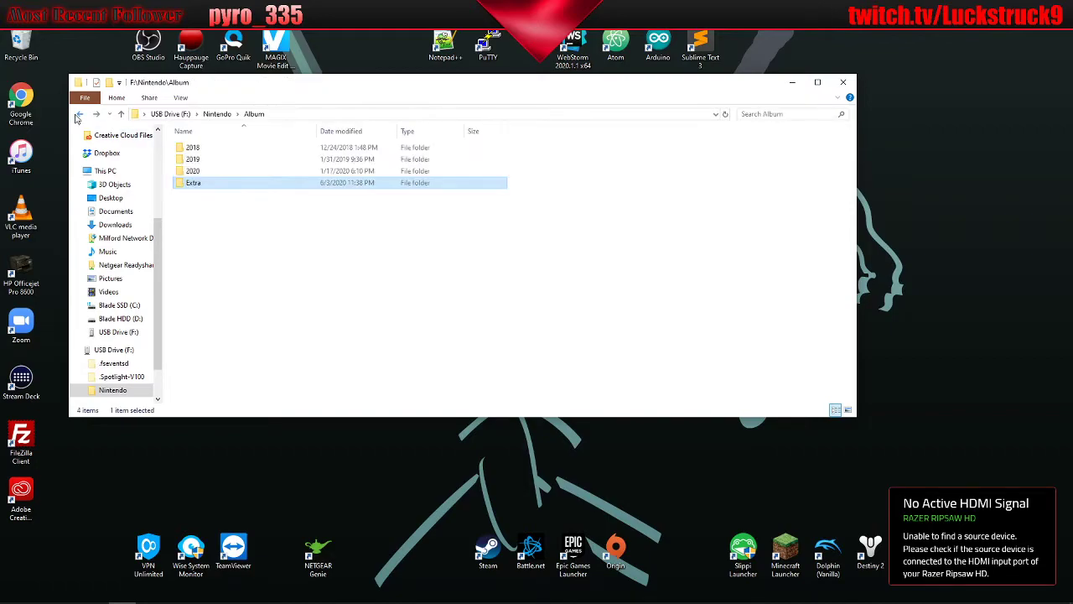
# Go to Extra > long-ID folder > 2020 > 06 > 25, play the MP4 clip, and close the player
pyautogui.doubleClick(215, 182)
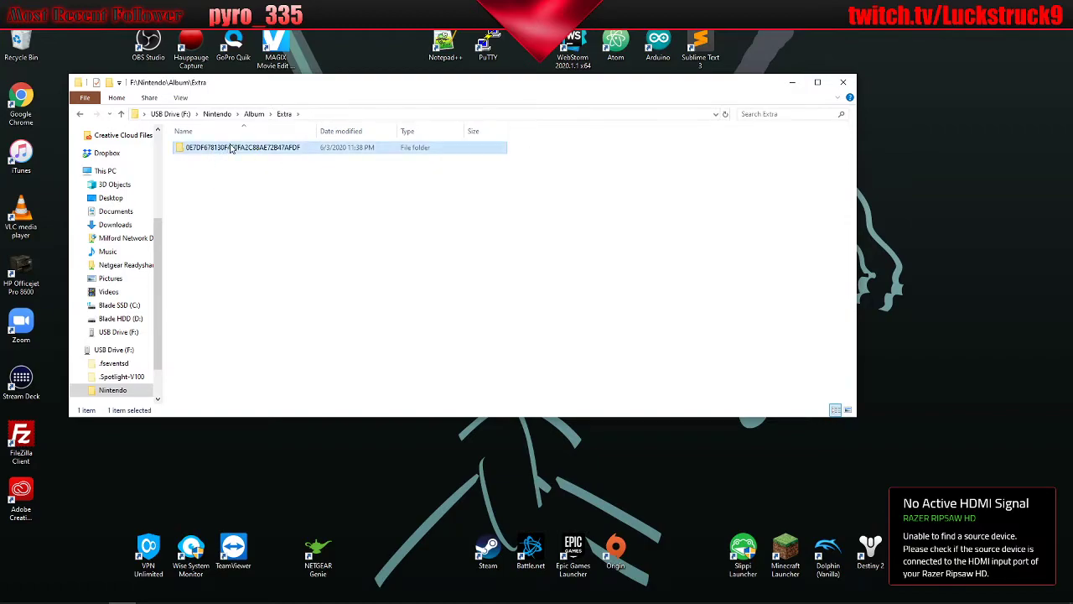
pyautogui.doubleClick(231, 148)
pyautogui.doubleClick(231, 149)
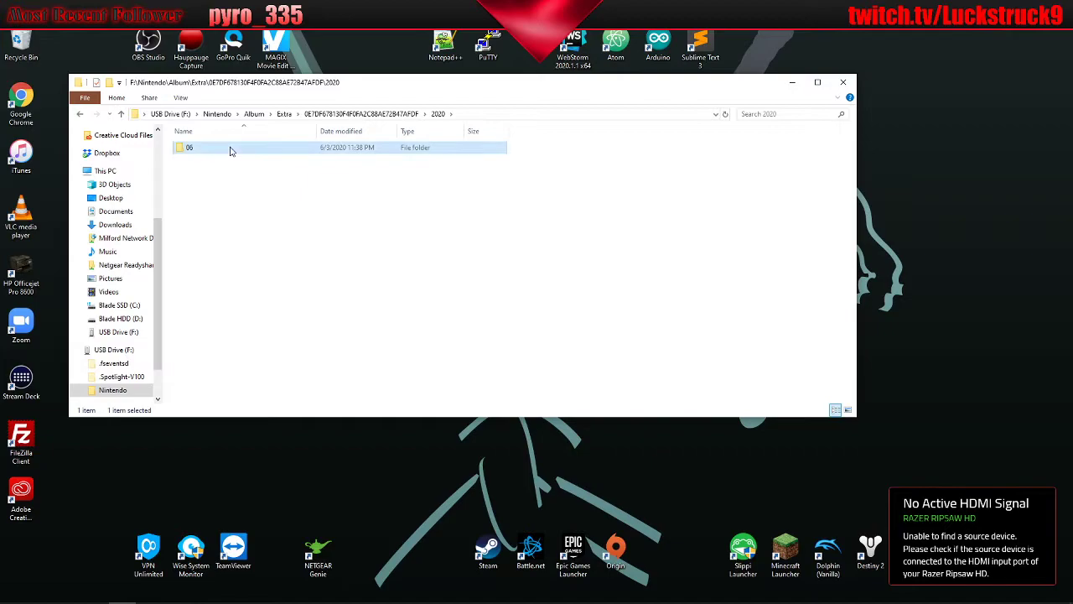
pyautogui.doubleClick(230, 148)
pyautogui.doubleClick(224, 172)
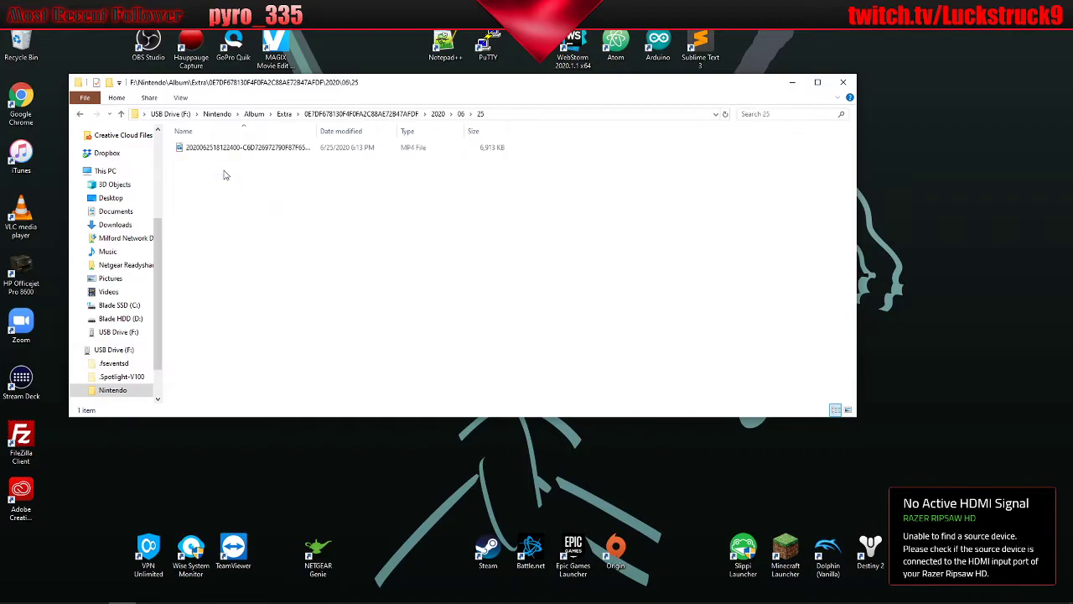
pyautogui.doubleClick(223, 149)
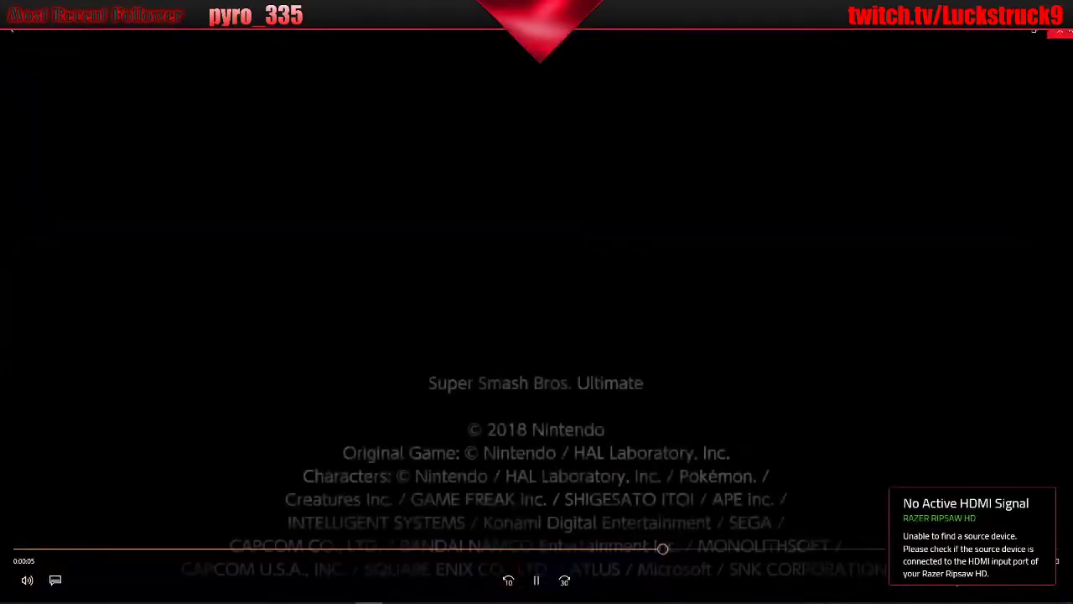
pyautogui.hotkey('alt', 'F4')
pyautogui.rightClick(211, 144)
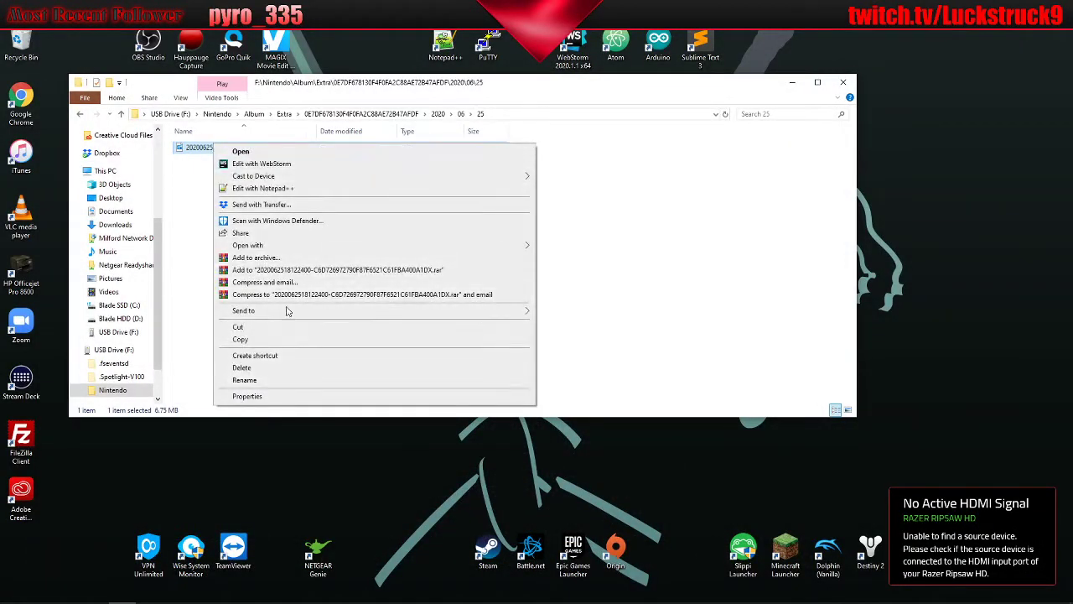
pyautogui.click(269, 394)
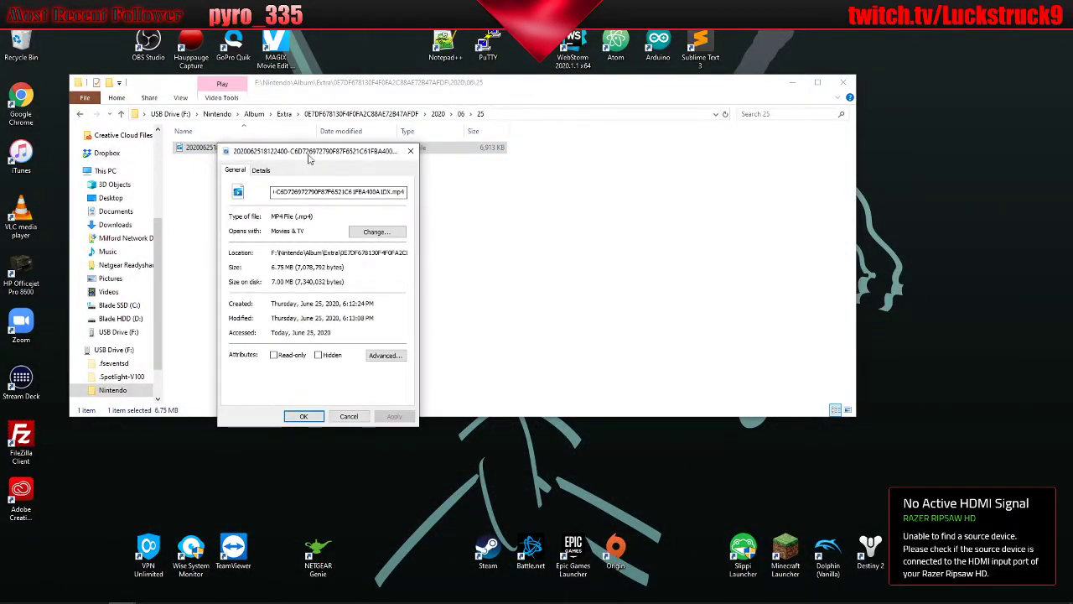
pyautogui.click(261, 171)
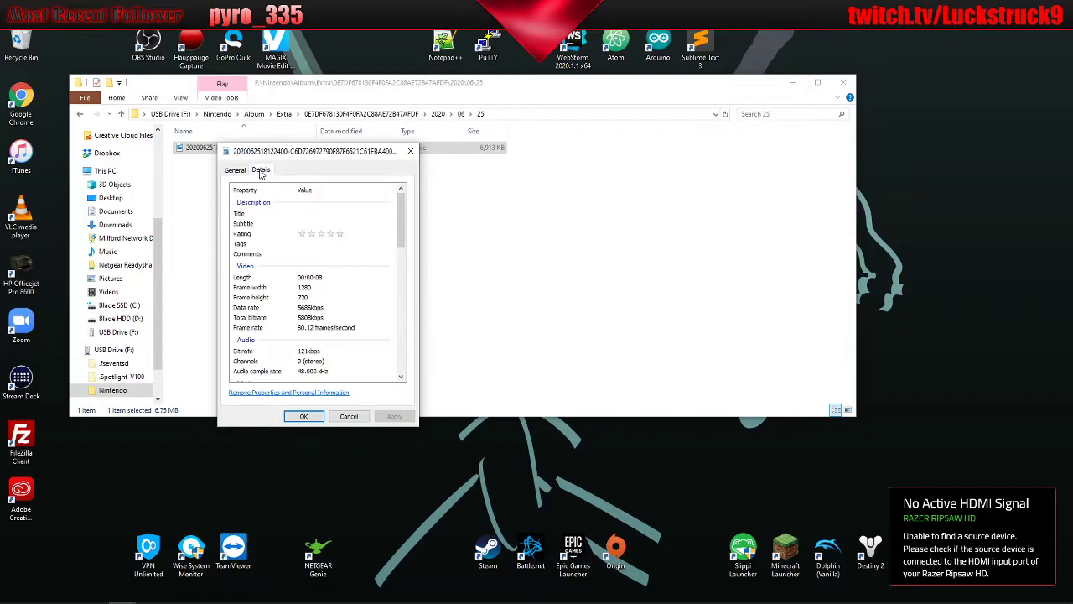
pyautogui.moveTo(276, 151); pyautogui.dragTo(357, 162)
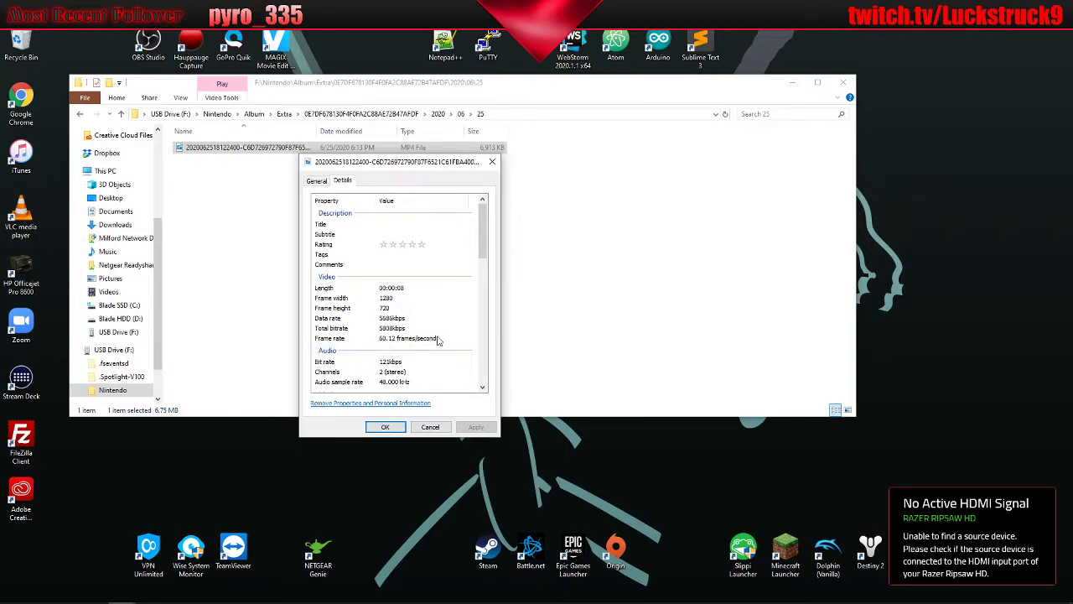
pyautogui.click(387, 337)
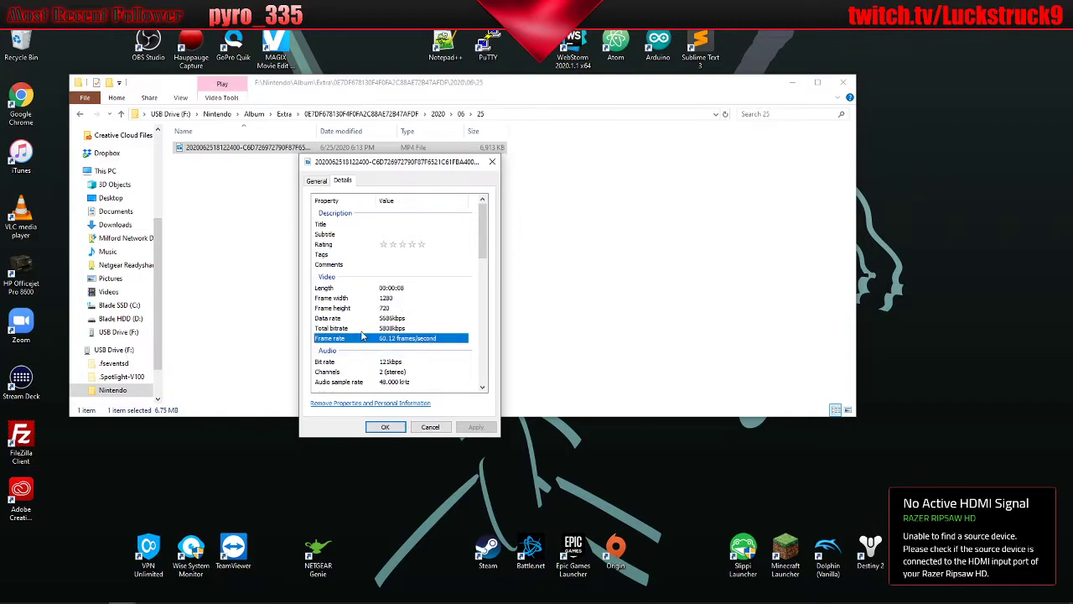
pyautogui.click(385, 371)
pyautogui.click(385, 363)
pyautogui.scroll(-1, 387, 363)
pyautogui.scroll(1, 388, 362)
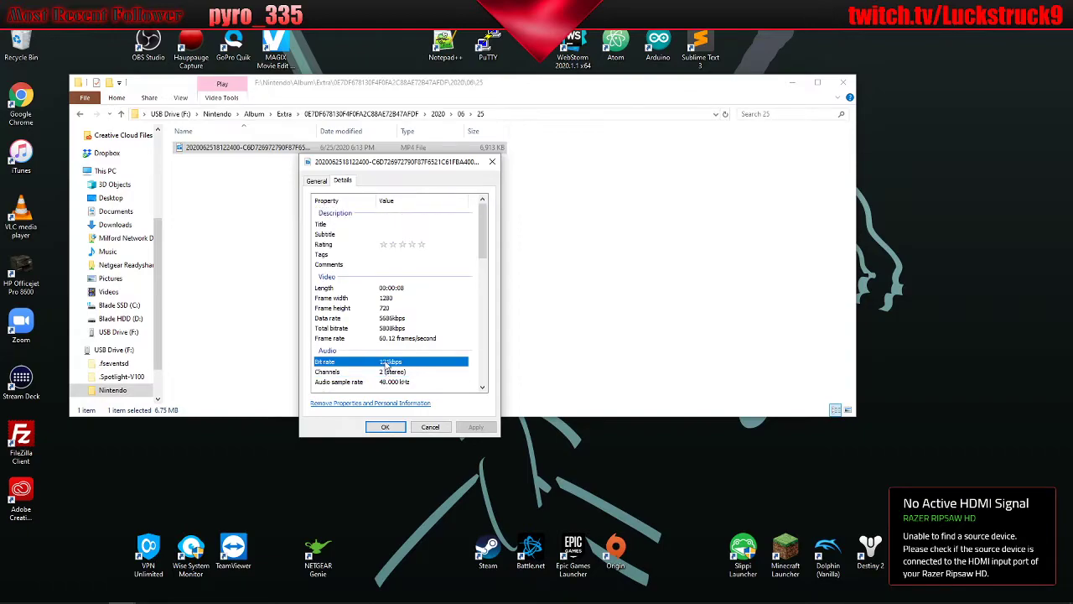
pyautogui.click(384, 427)
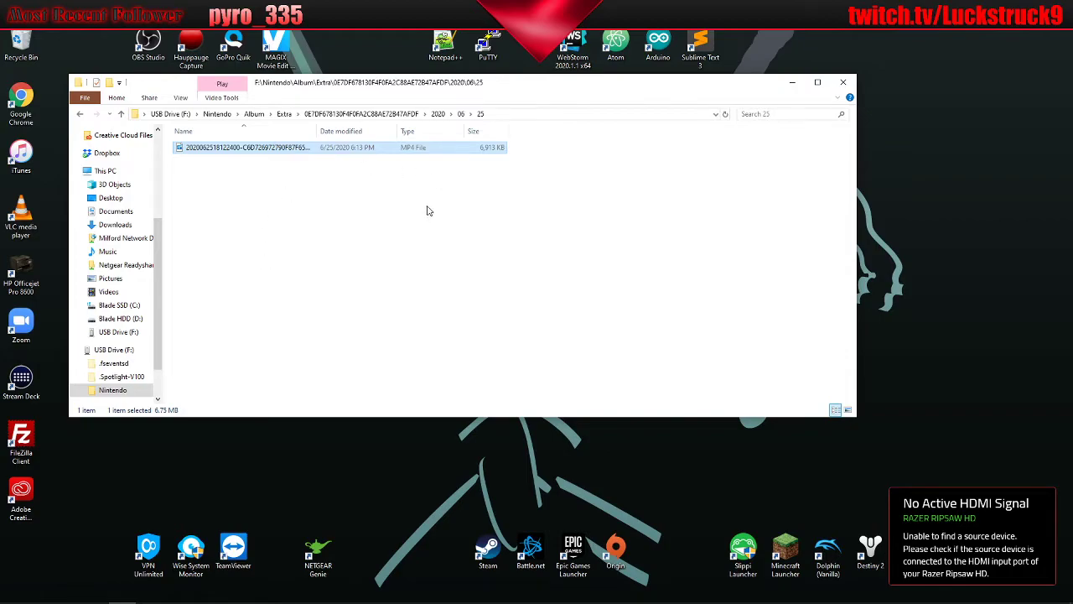